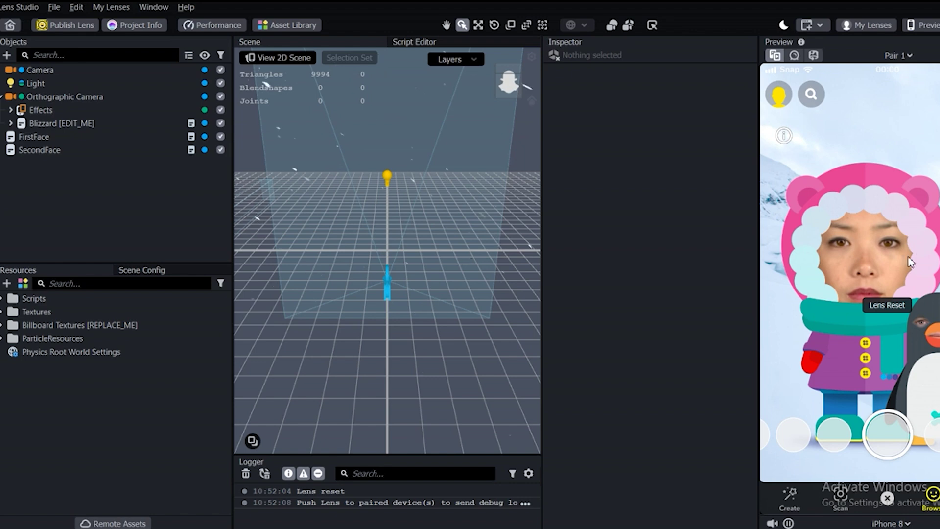
# Step: Switch the preview source to Pair Idle Persons 1
pyautogui.click(896, 56)
pyautogui.click(861, 112)
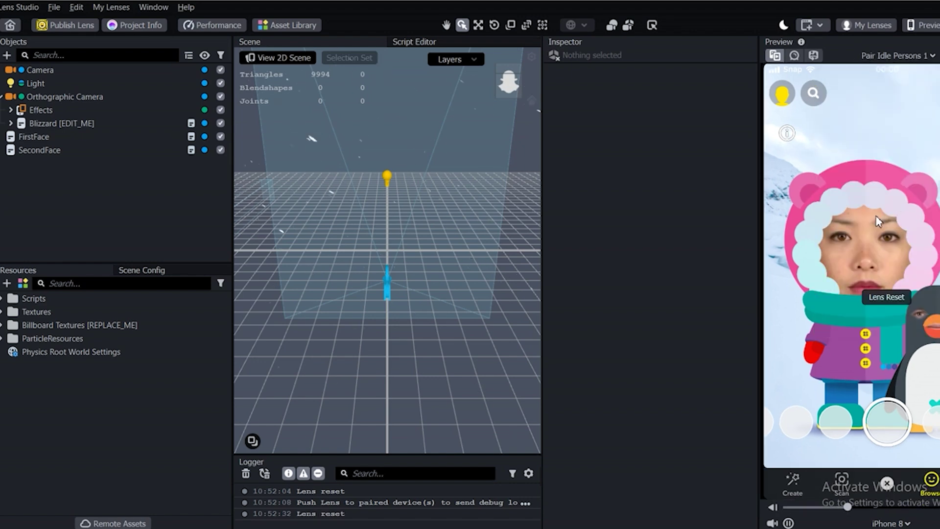
# Step: Expand the Effects object and disable the FirstFace, SecondFace and Blizzard [EDIT_ME] objects
pyautogui.click(9, 110)
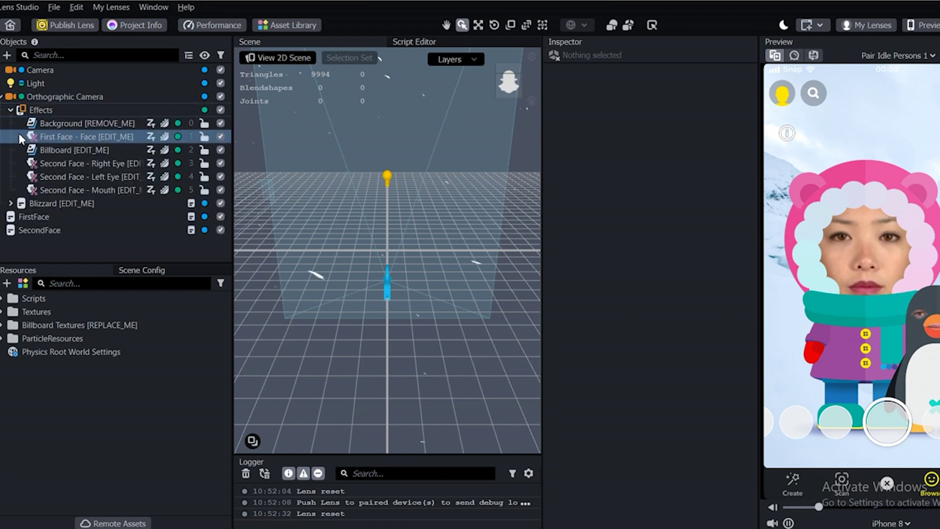
pyautogui.click(11, 203)
pyautogui.scroll(-1, 12, 196)
pyautogui.click(12, 162)
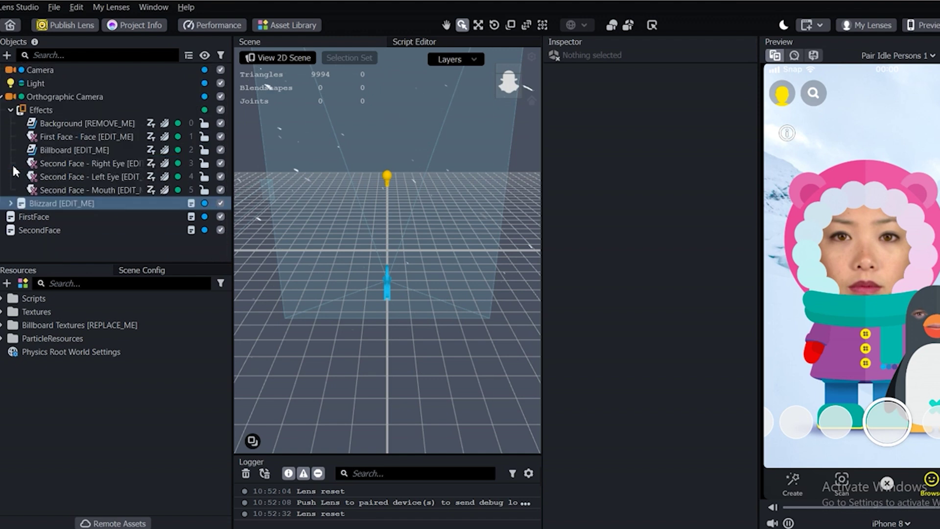
pyautogui.click(220, 217)
pyautogui.click(220, 229)
pyautogui.click(220, 203)
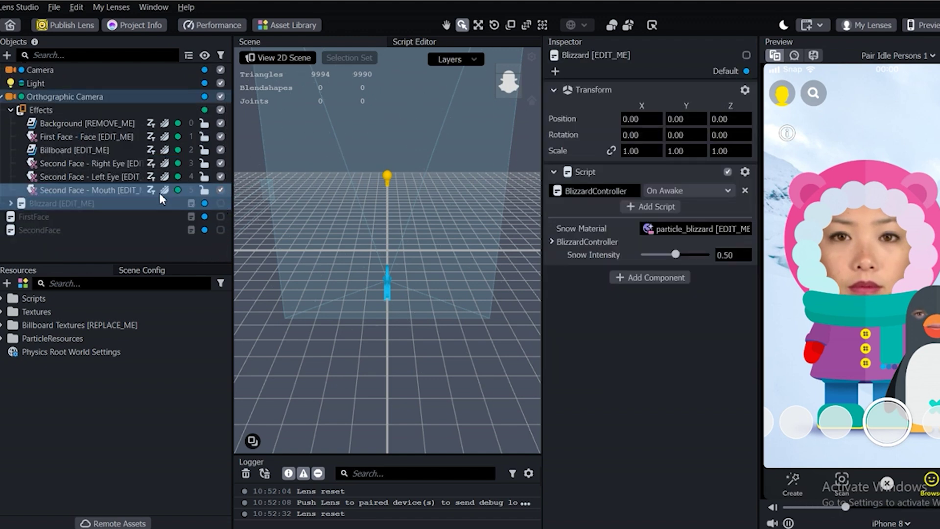
# Step: Disable the Second Face mouth, left eye and right eye insets and the Billboard [EDIT_ME] image
pyautogui.click(221, 190)
pyautogui.click(221, 177)
pyautogui.click(220, 163)
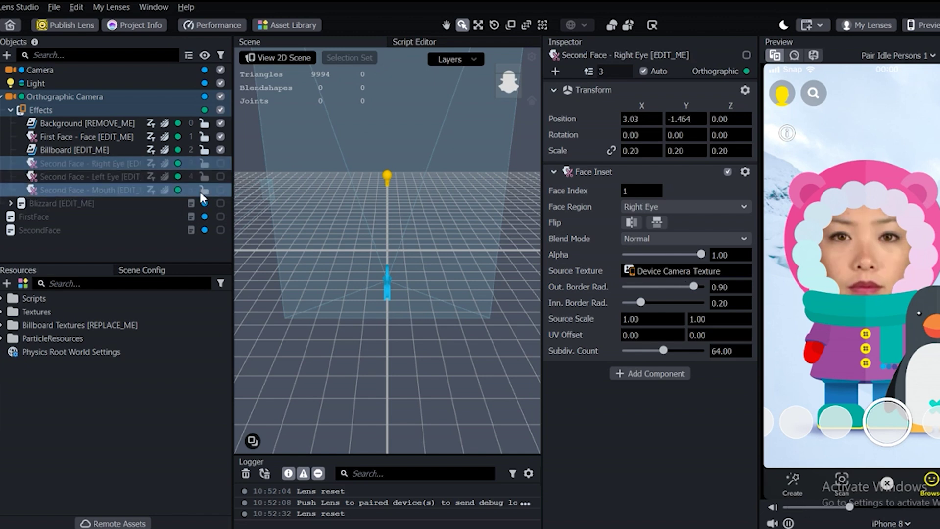
pyautogui.click(102, 150)
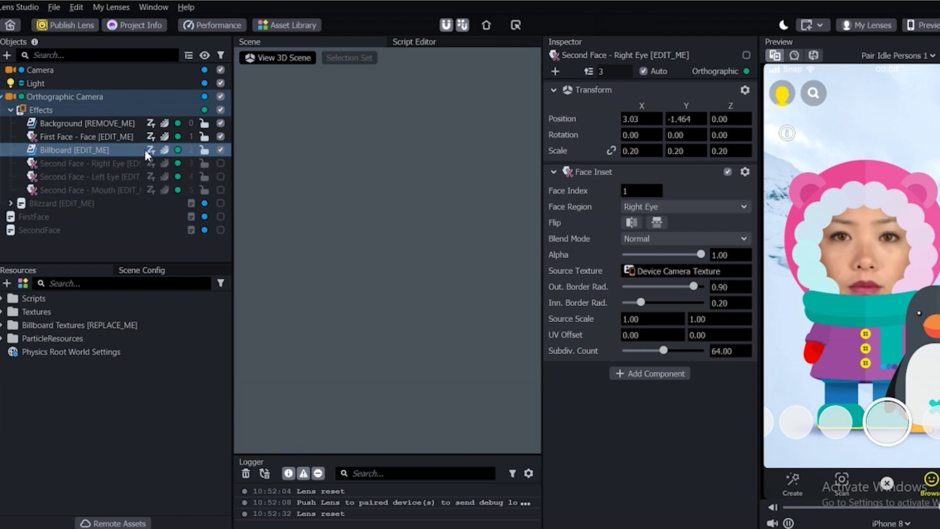
pyautogui.click(221, 150)
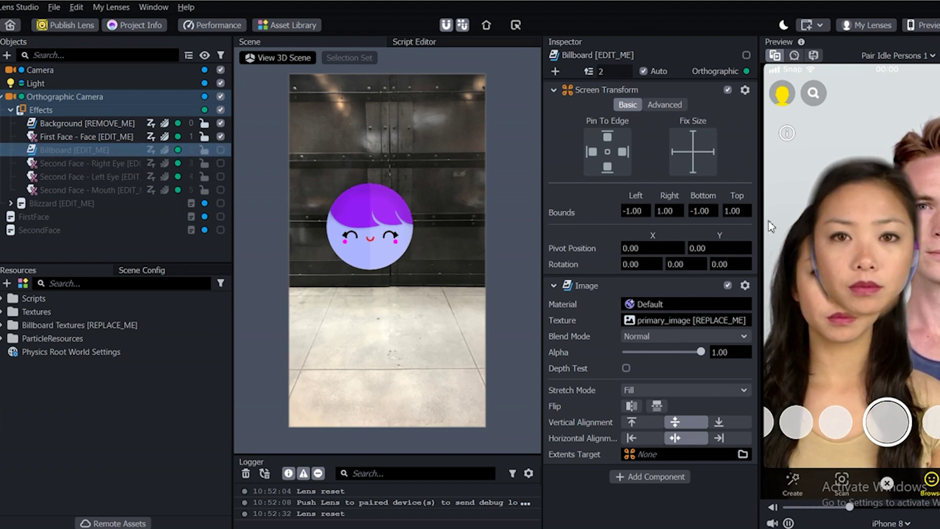
# Step: Import a Mona Lisa picture from the Desktop and assign it as the texture of the Background [REMOVE_ME] image
pyautogui.click(122, 123)
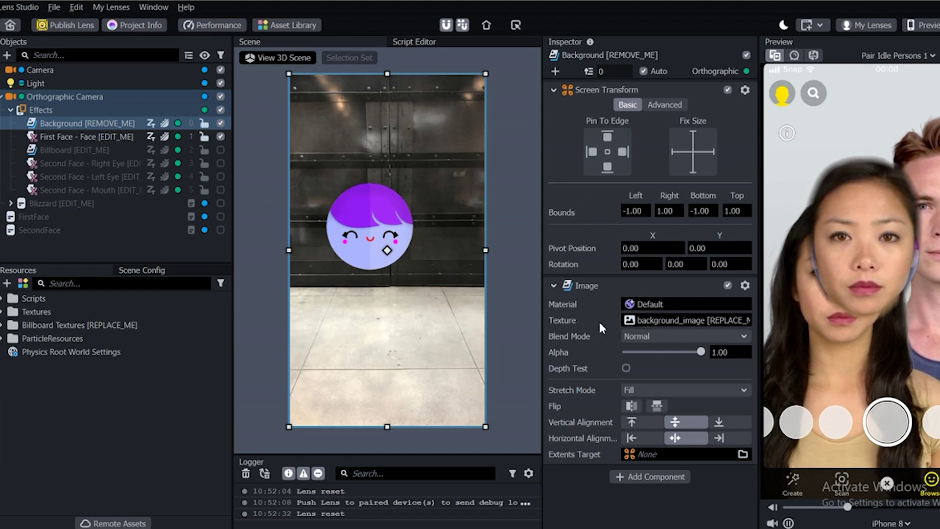
pyautogui.click(664, 318)
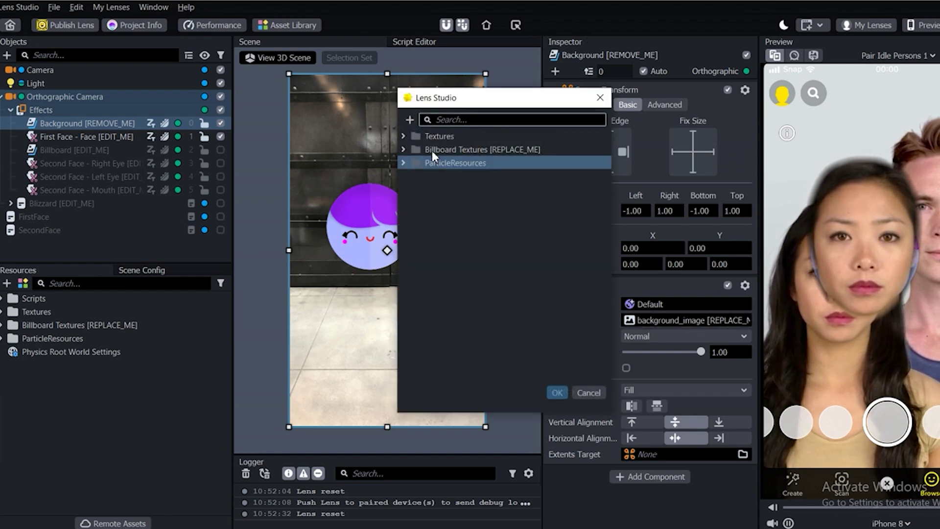
pyautogui.click(409, 120)
pyautogui.click(375, 145)
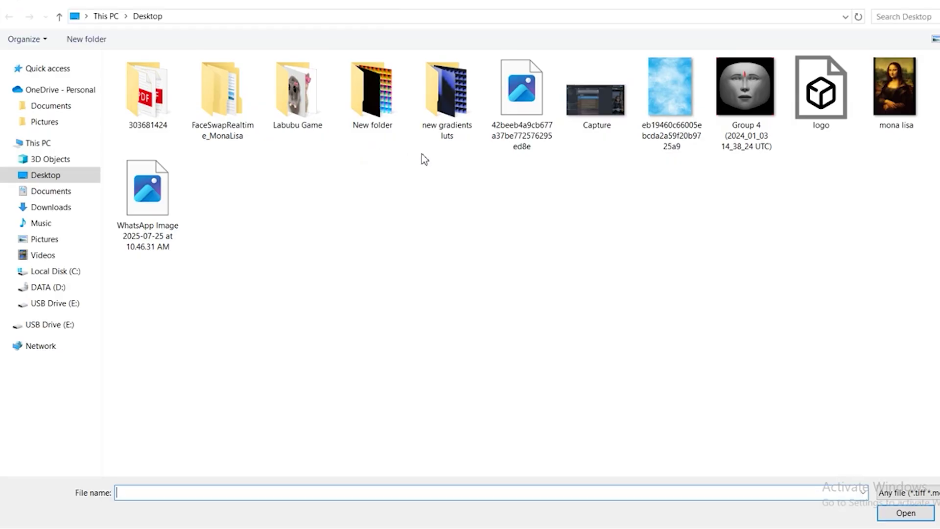
pyautogui.click(539, 119)
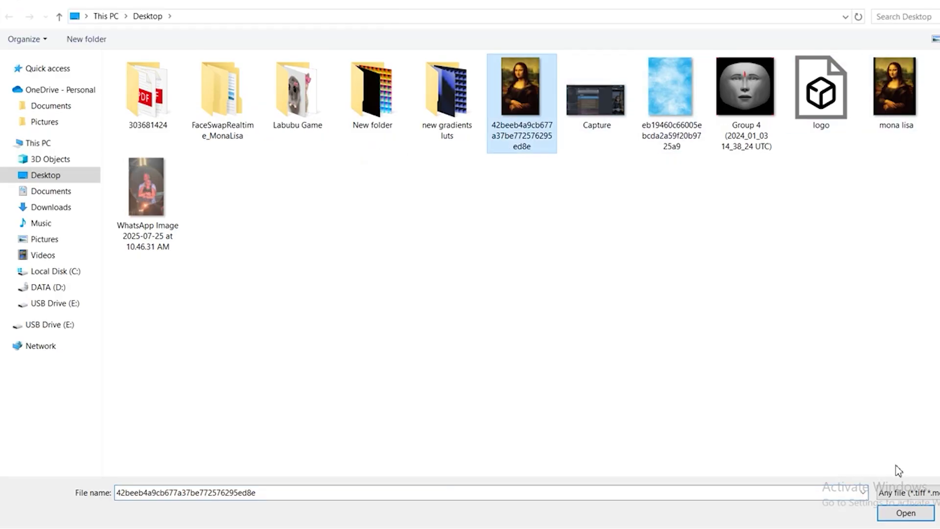
pyautogui.click(900, 514)
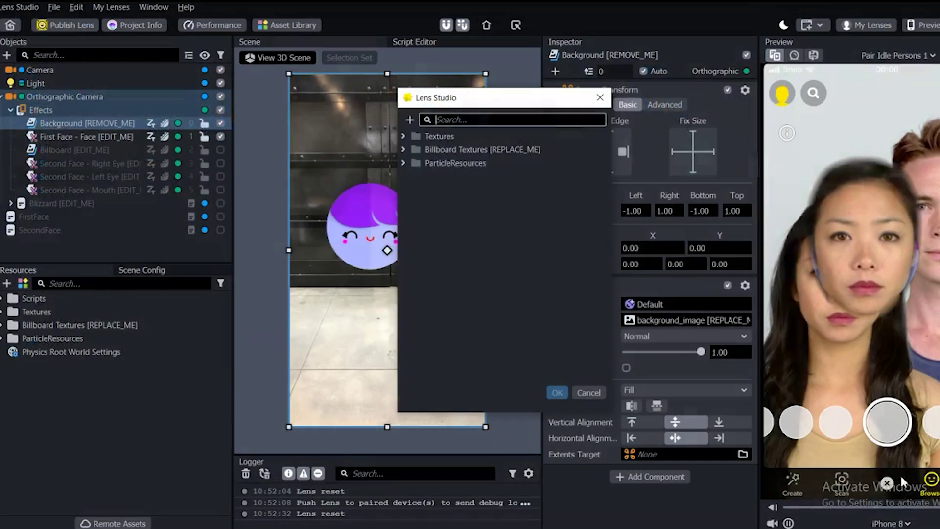
pyautogui.click(557, 393)
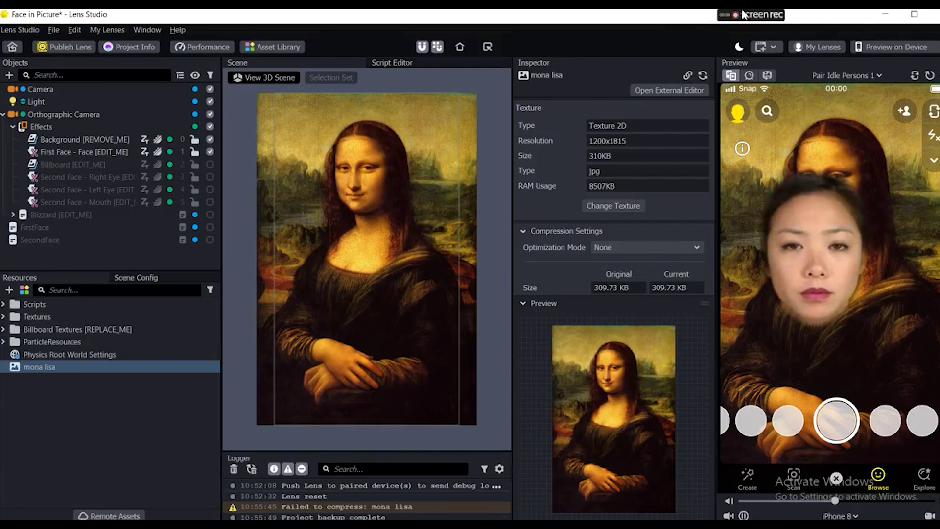
# Step: Show the Background [REMOVE_ME] image in the 3D scene from an angle with the Scale tool active
pyautogui.moveTo(739, 19)
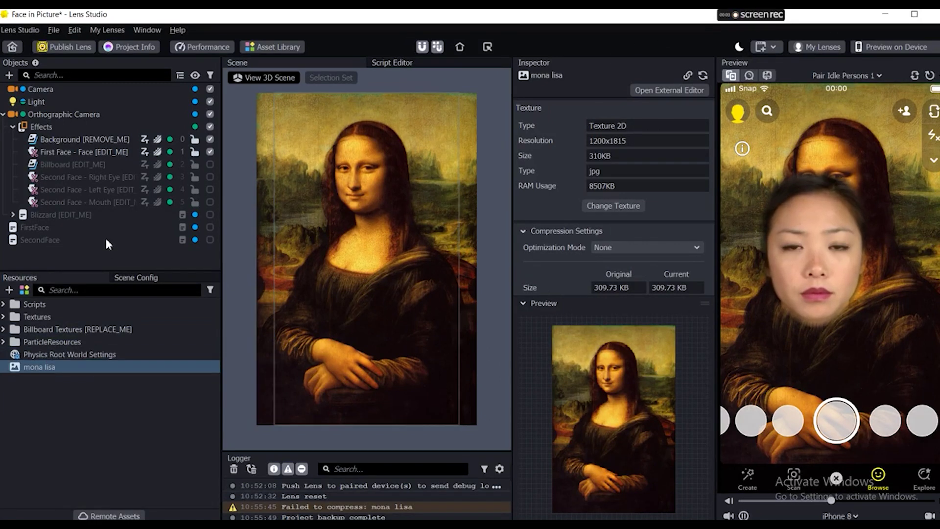
pyautogui.click(81, 140)
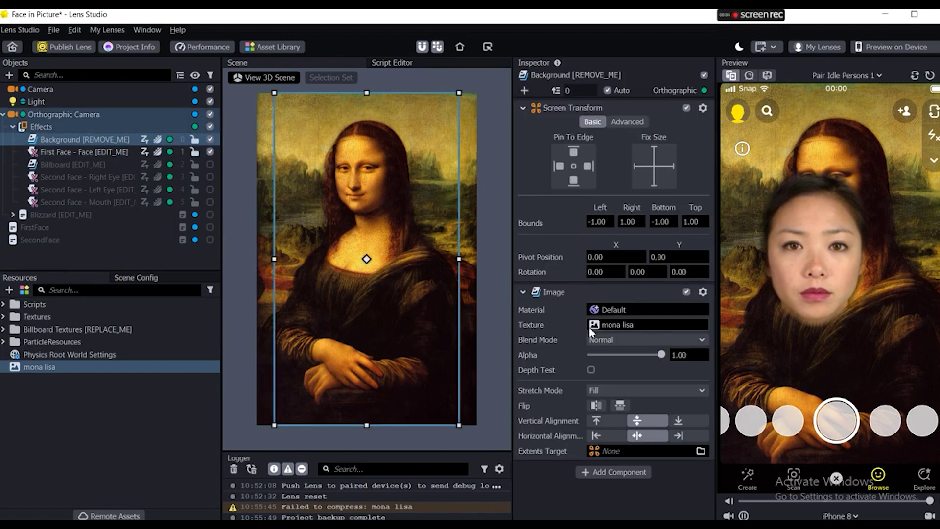
pyautogui.click(285, 77)
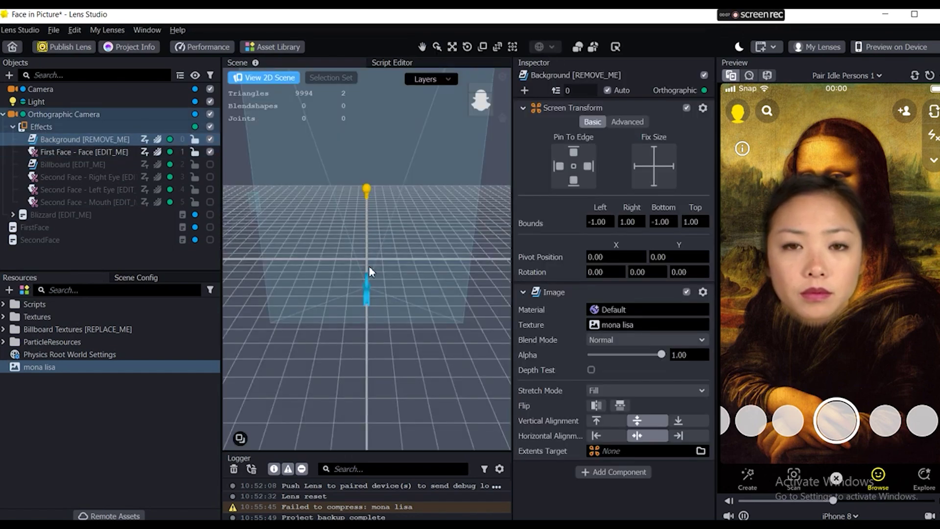
pyautogui.click(450, 48)
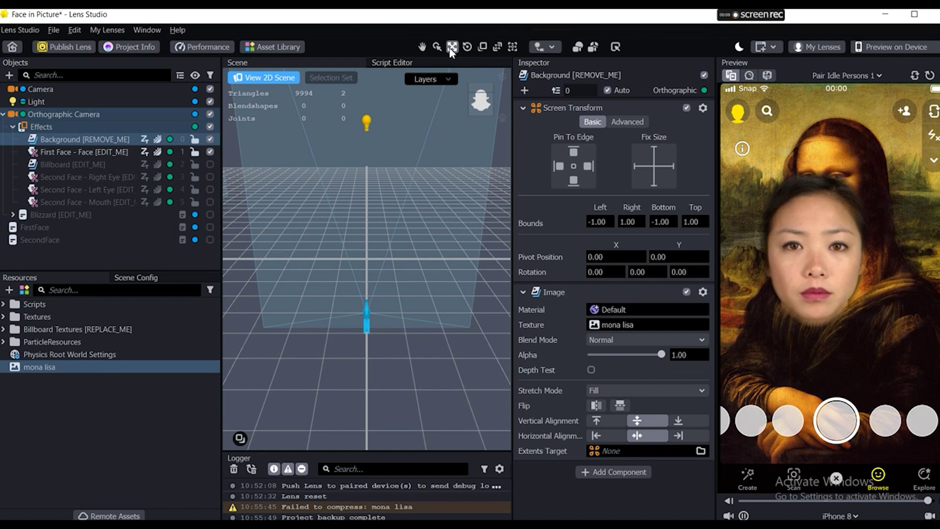
pyautogui.scroll(-5, 287, 278)
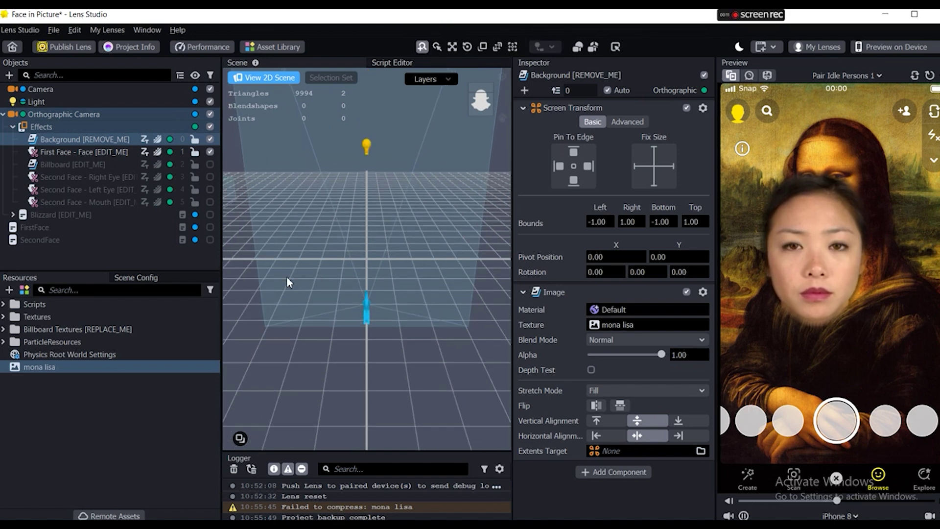
pyautogui.moveTo(287, 276); pyautogui.dragTo(384, 306, button='middle')
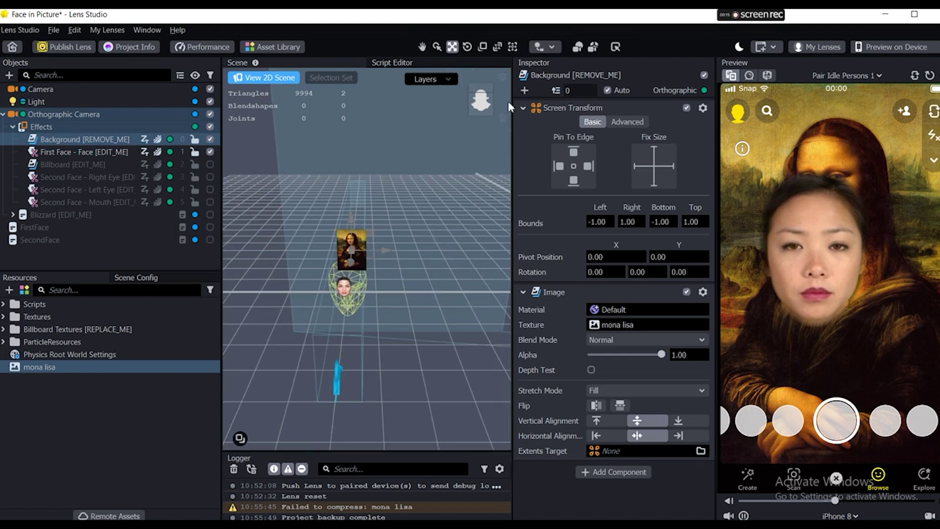
pyautogui.click(484, 47)
pyautogui.moveTo(424, 326); pyautogui.dragTo(400, 232, button='middle')
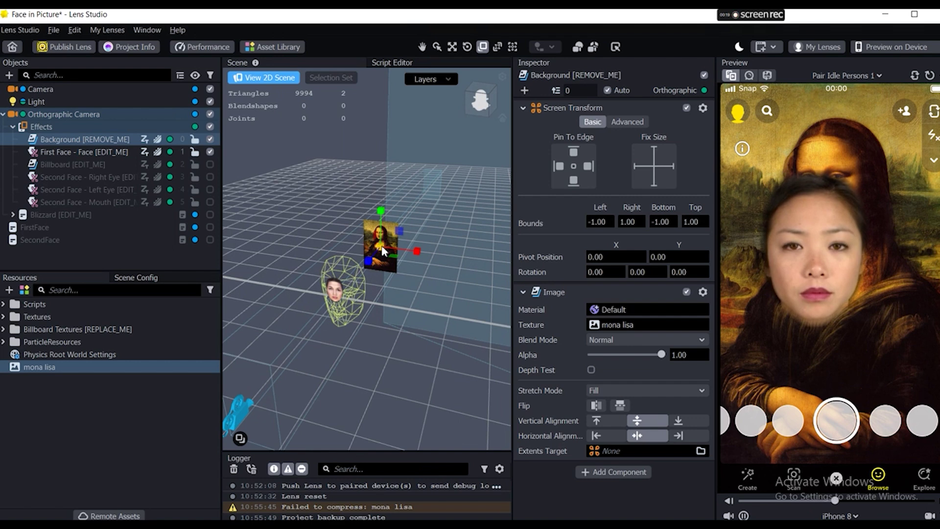
# Step: Scale the First Face - Face inset down uniformly to about 0.256
pyautogui.click(95, 151)
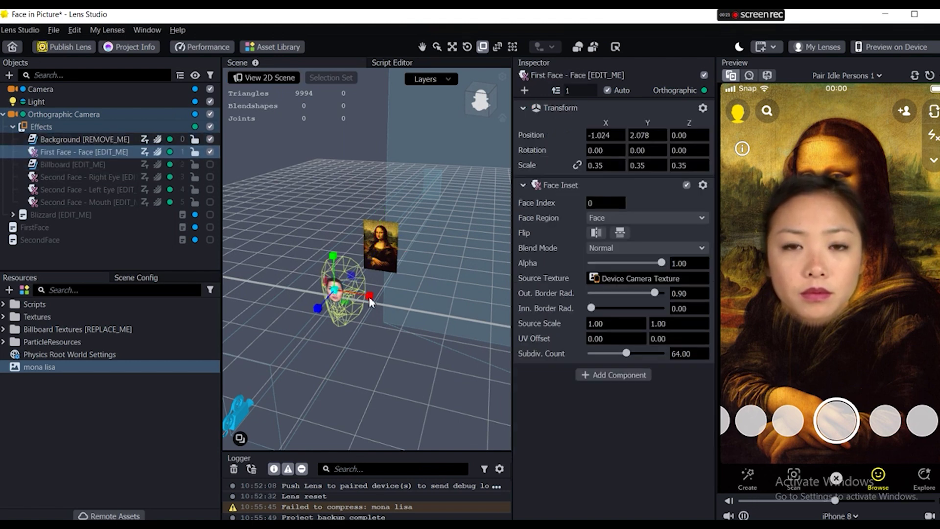
pyautogui.scroll(-6, 325, 286)
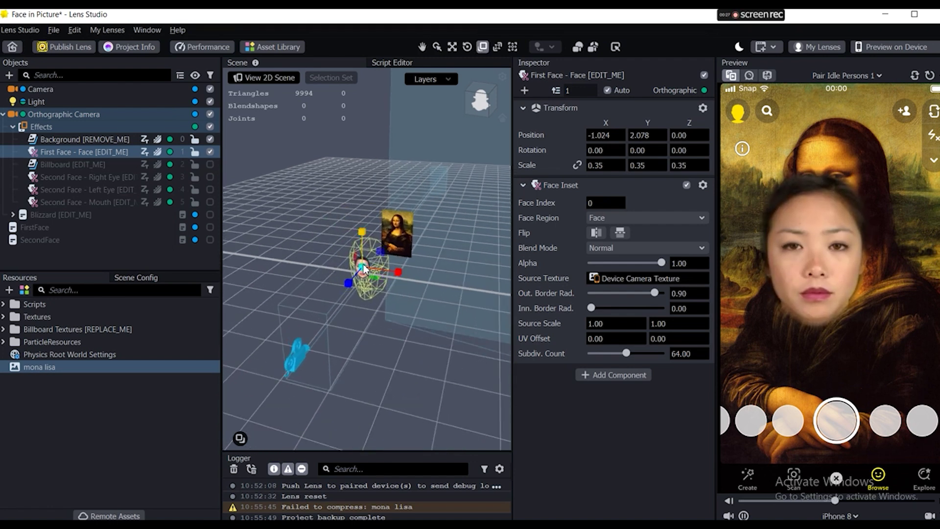
pyautogui.moveTo(364, 267); pyautogui.dragTo(361, 270)
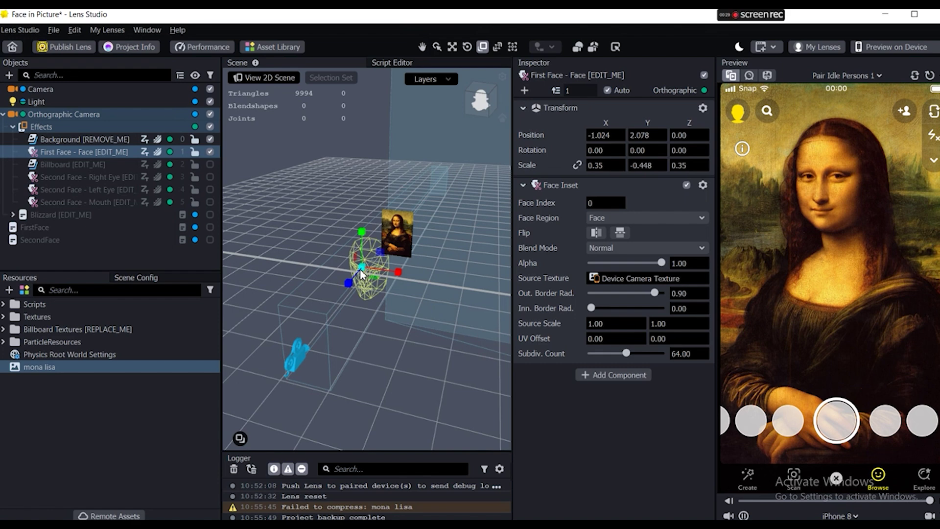
pyautogui.hotkey('ctrl', 'z')
pyautogui.moveTo(364, 267); pyautogui.dragTo(357, 280)
# Step: Move the First Face - Face inset onto Mona Lisa's face, to about X -0.24 and Y 5.22
pyautogui.press('w')
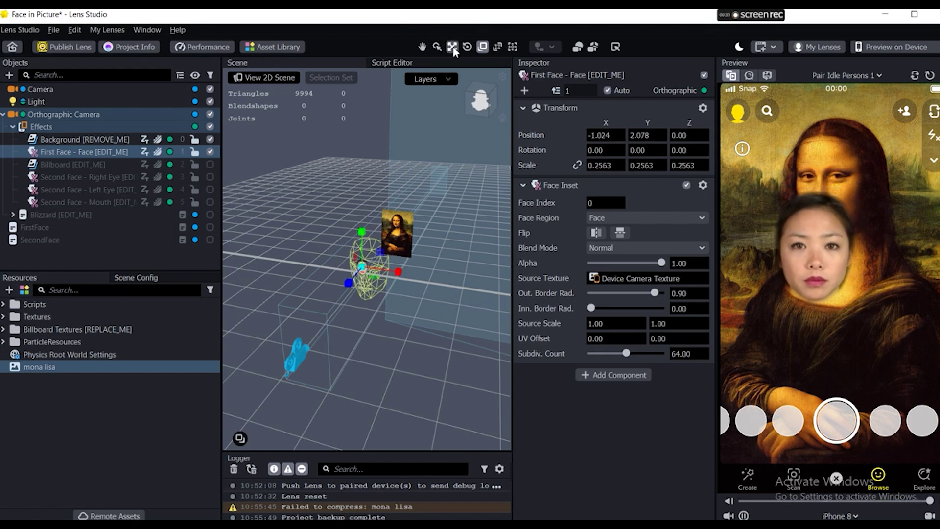
pyautogui.moveTo(363, 239); pyautogui.dragTo(365, 227)
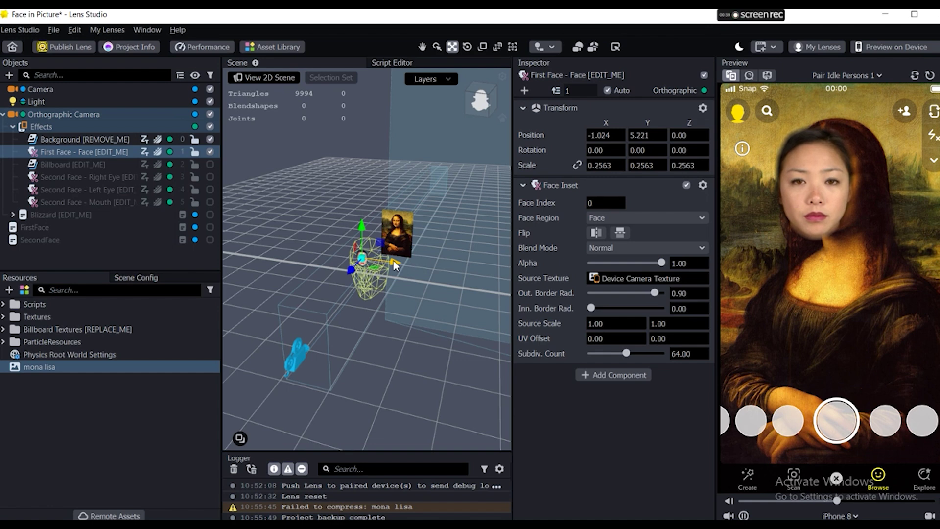
pyautogui.moveTo(394, 265); pyautogui.dragTo(397, 265)
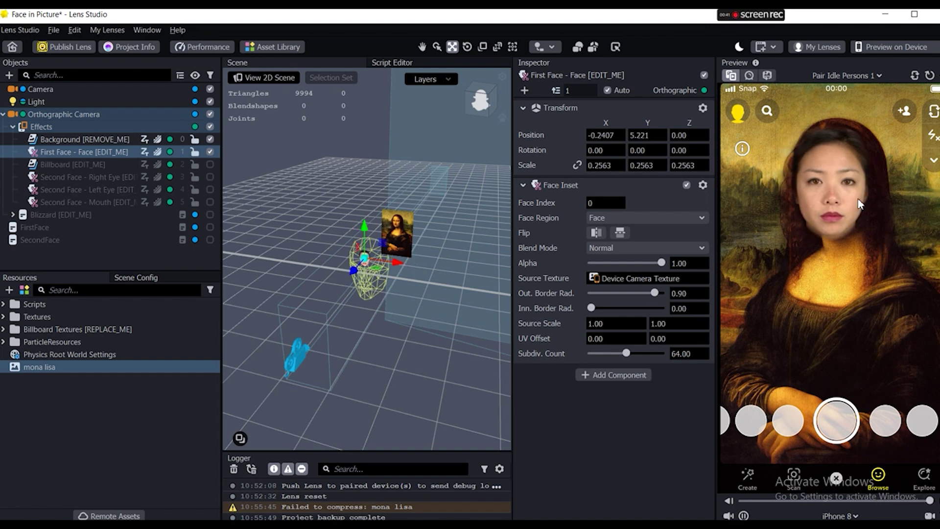
# Step: Switch the preview source to Open Mouth Person 4 to test the face inset on another person
pyautogui.click(847, 76)
pyautogui.click(835, 215)
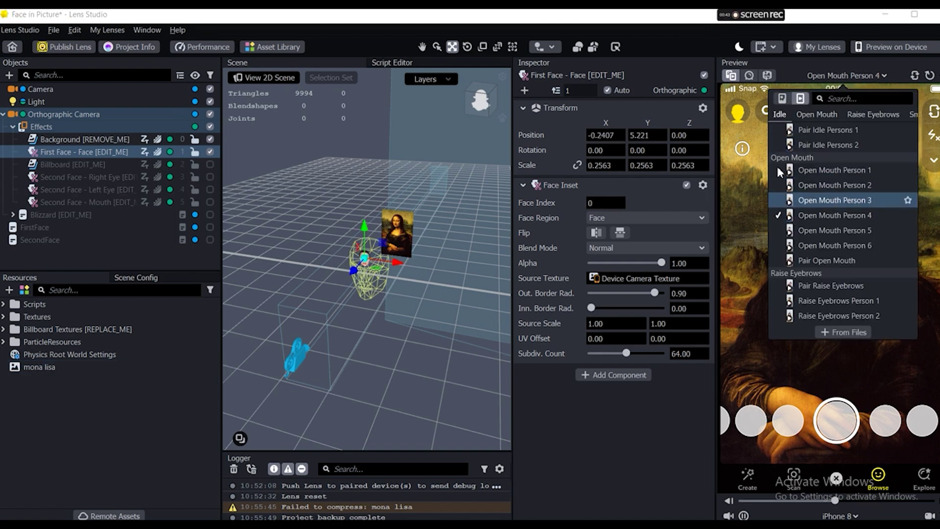
pyautogui.click(656, 54)
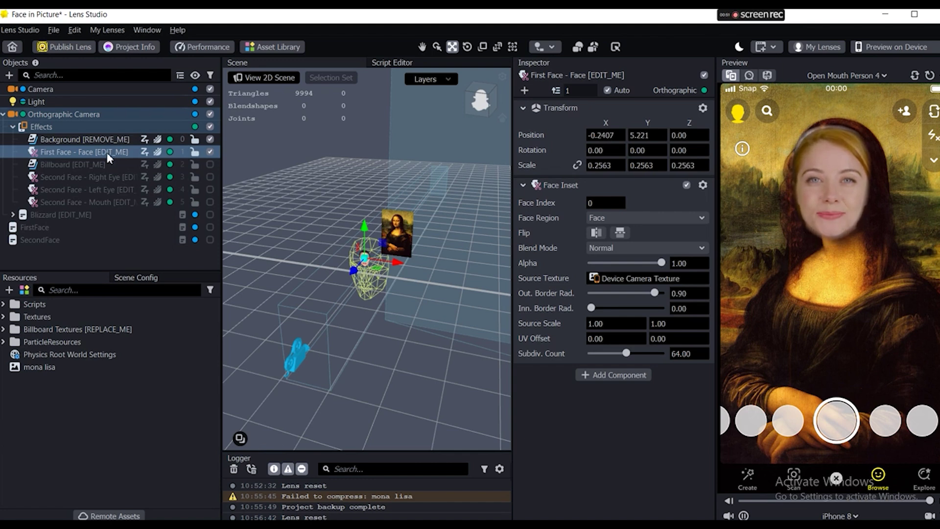
# Step: Replace the Background [REMOVE_ME] texture with the Desktop image "WhatsApp Image 2025-07-25 at 10.46.31 AM"
pyautogui.click(105, 140)
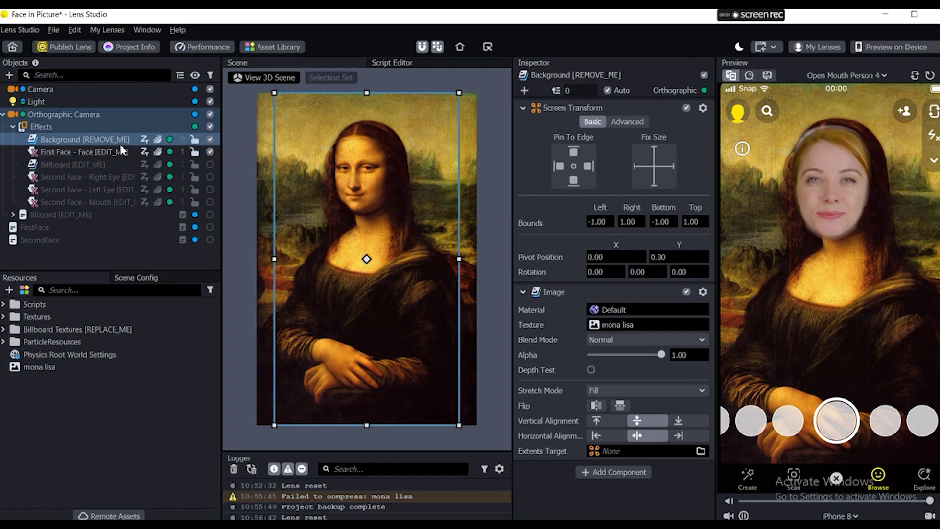
pyautogui.click(620, 325)
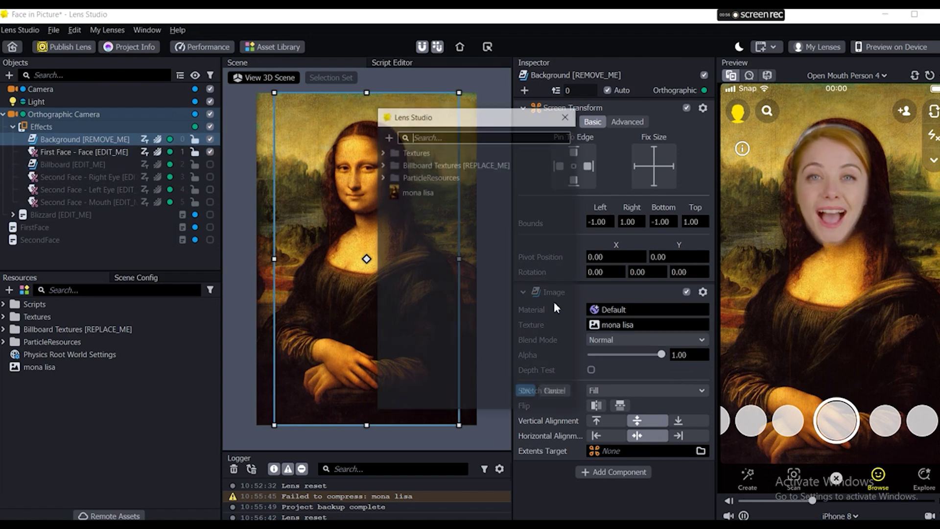
pyautogui.click(387, 136)
pyautogui.click(343, 159)
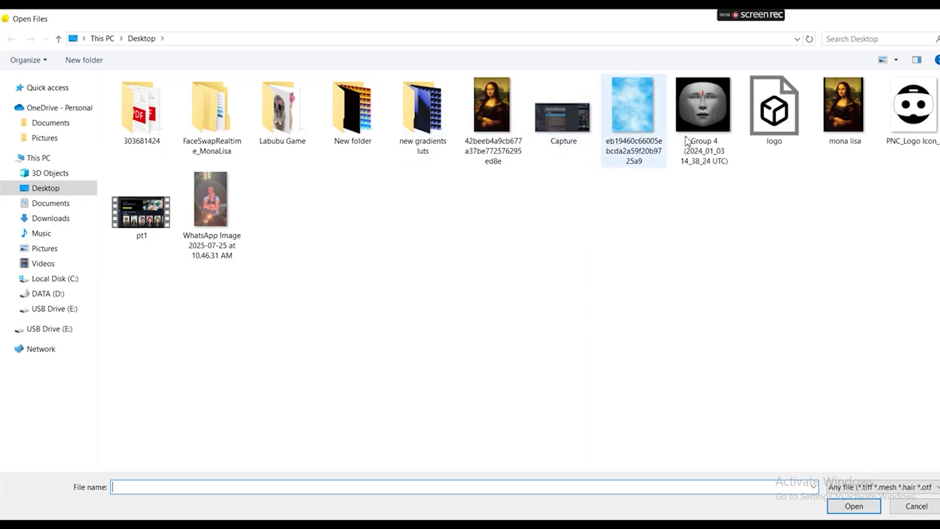
pyautogui.click(212, 223)
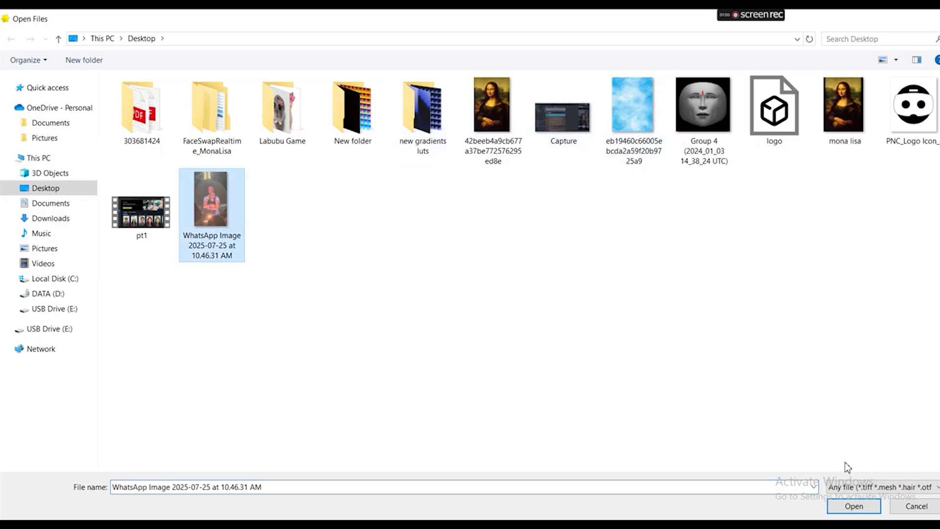
pyautogui.click(852, 506)
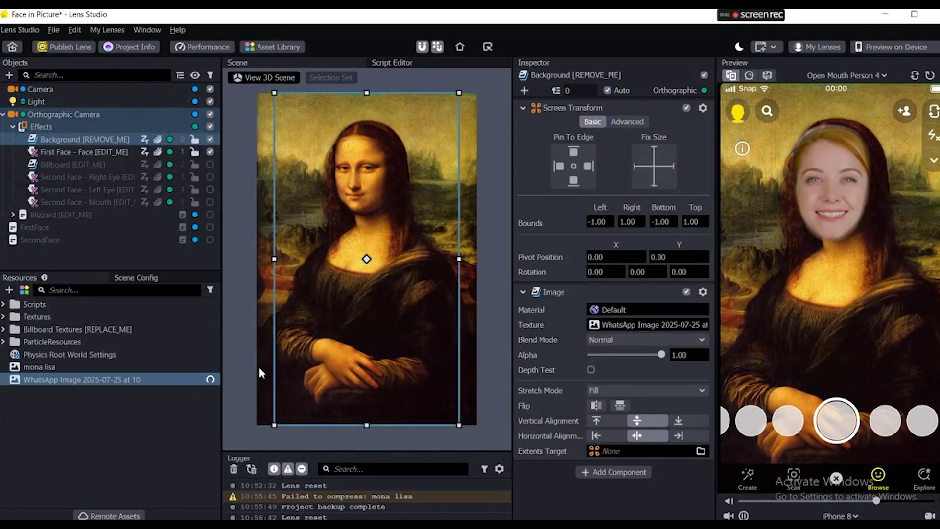
# Step: Change the compression Optimization Mode of the imported WhatsApp image texture
pyautogui.click(194, 380)
pyautogui.click(604, 249)
pyautogui.click(608, 248)
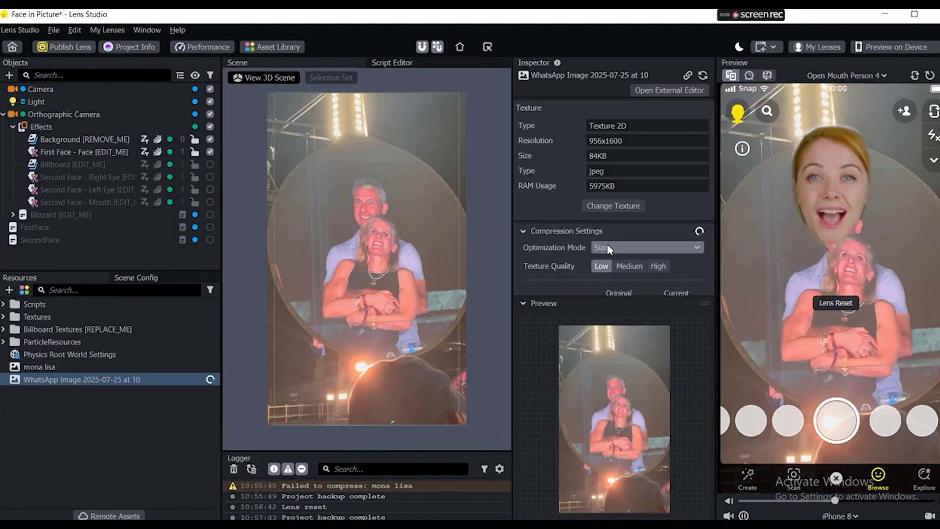
pyautogui.click(608, 262)
pyautogui.click(607, 268)
# Step: Scale the First Face - Face inset to about 0.137 and lower it to about Y 3.25, over the man's face
pyautogui.click(105, 145)
pyautogui.click(122, 153)
pyautogui.click(482, 46)
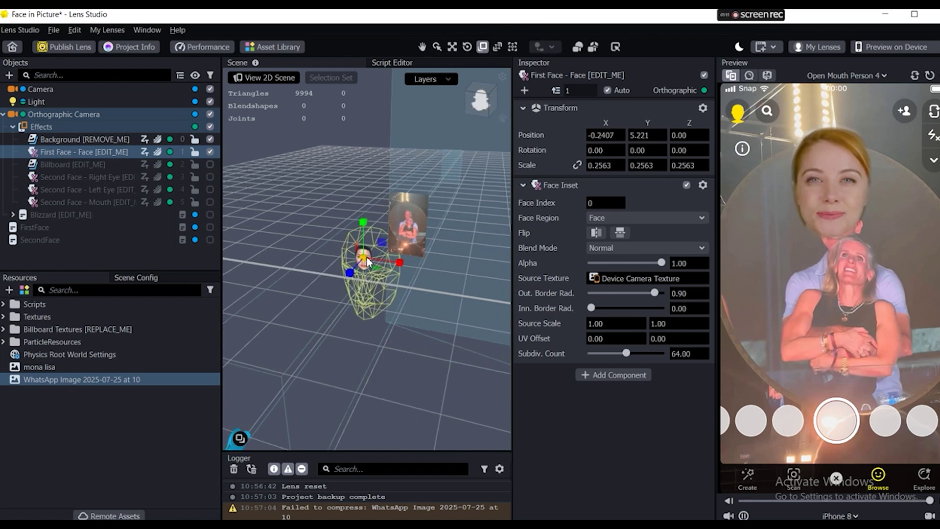
pyautogui.moveTo(365, 259); pyautogui.dragTo(360, 296)
pyautogui.click(452, 51)
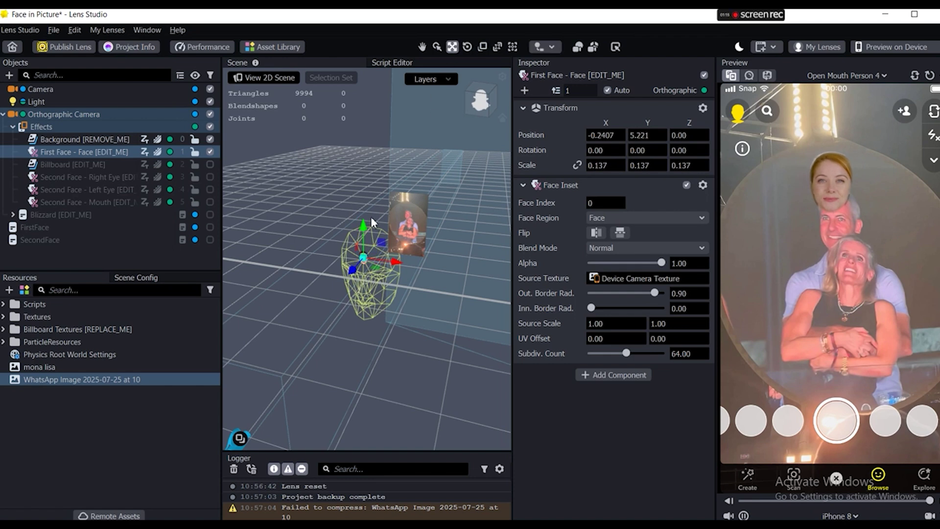
pyautogui.moveTo(365, 226); pyautogui.dragTo(366, 237)
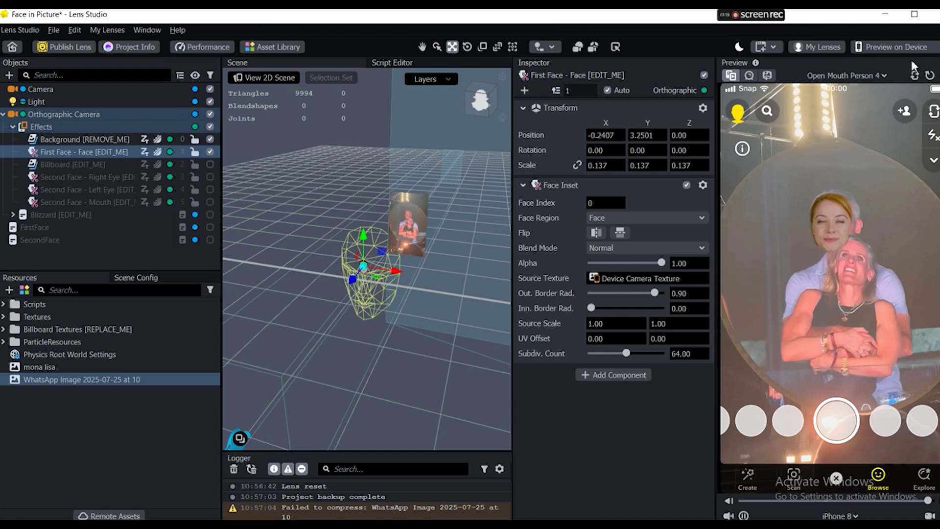
# Step: Switch the preview source to Open Mouth Person 3 to test the inset on another face
pyautogui.click(846, 75)
pyautogui.click(827, 185)
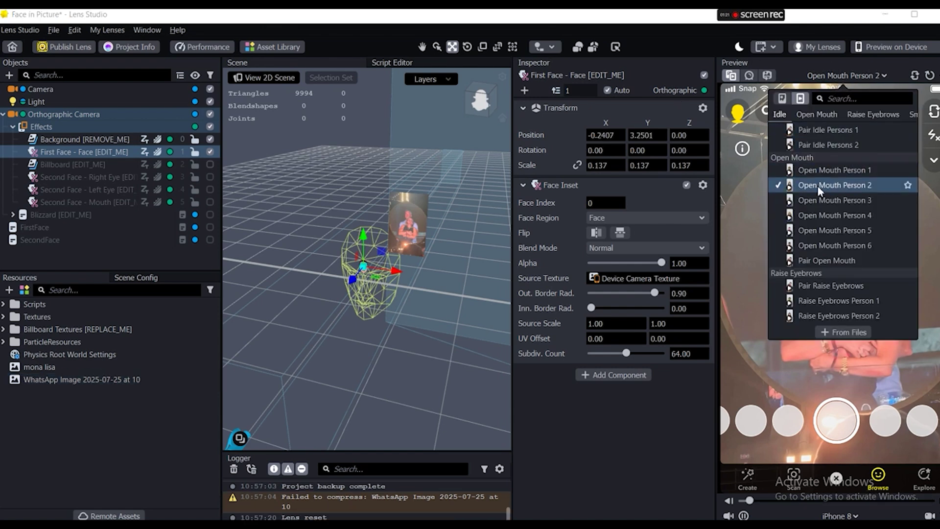
pyautogui.click(817, 198)
# Step: Shift the First Face - Face inset to about X -0.04 and scale it to about 0.116
pyautogui.click(634, 48)
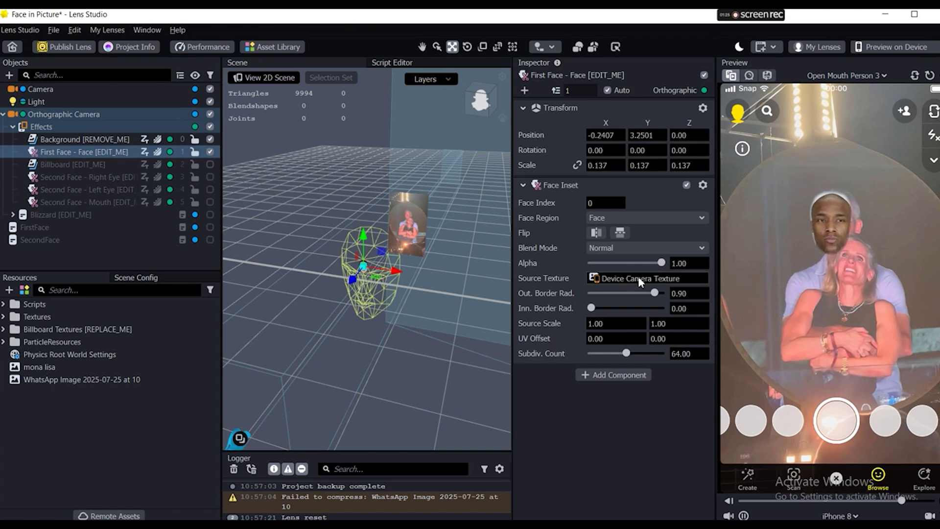
pyautogui.moveTo(402, 271); pyautogui.dragTo(399, 270)
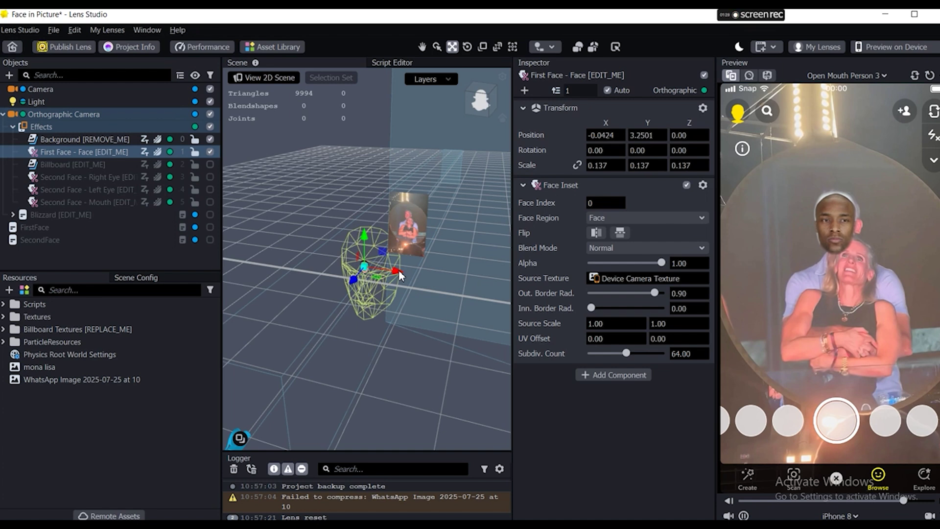
pyautogui.press('r')
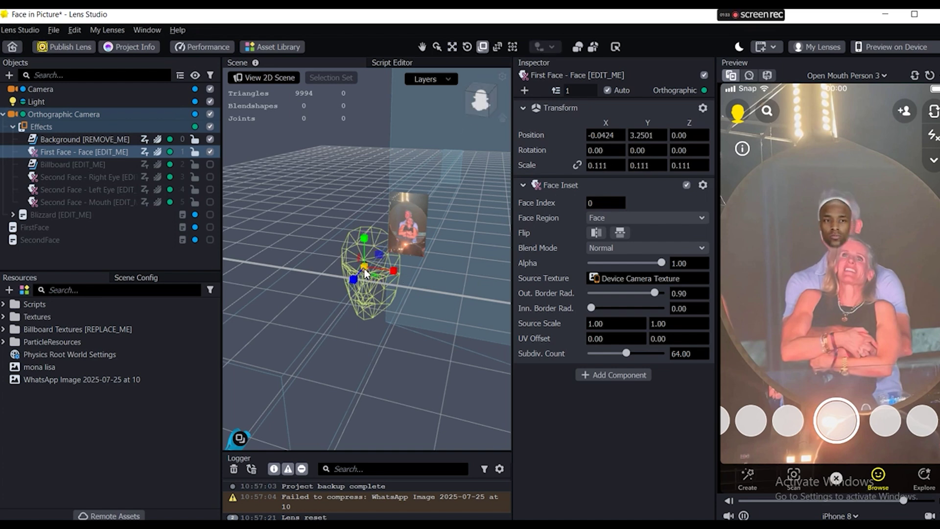
pyautogui.moveTo(364, 272); pyautogui.dragTo(365, 273)
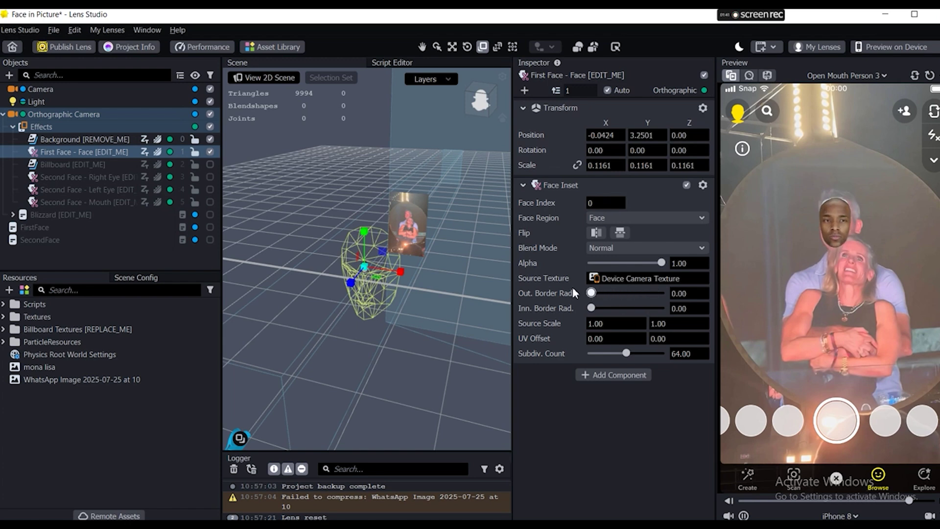
# Step: Set the inset's outer border radius to 0.00 and inner border radius to about 0.16, and scale it uniformly to about 0.134
pyautogui.moveTo(600, 291); pyautogui.dragTo(634, 299)
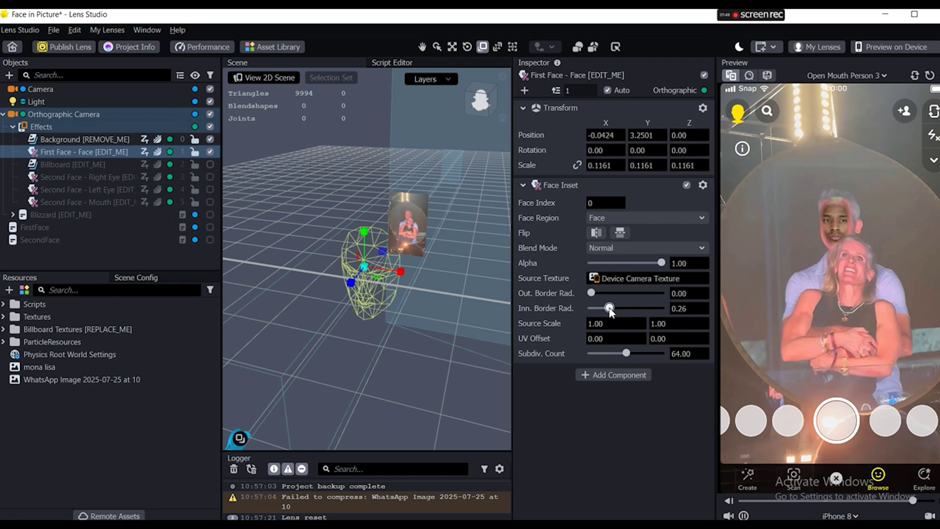
pyautogui.moveTo(613, 311); pyautogui.dragTo(605, 312)
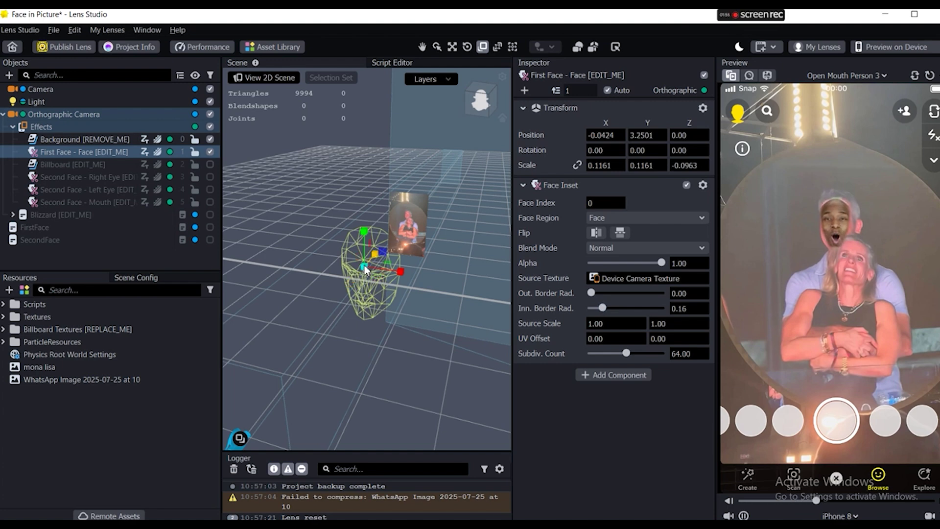
pyautogui.moveTo(367, 269); pyautogui.dragTo(369, 268)
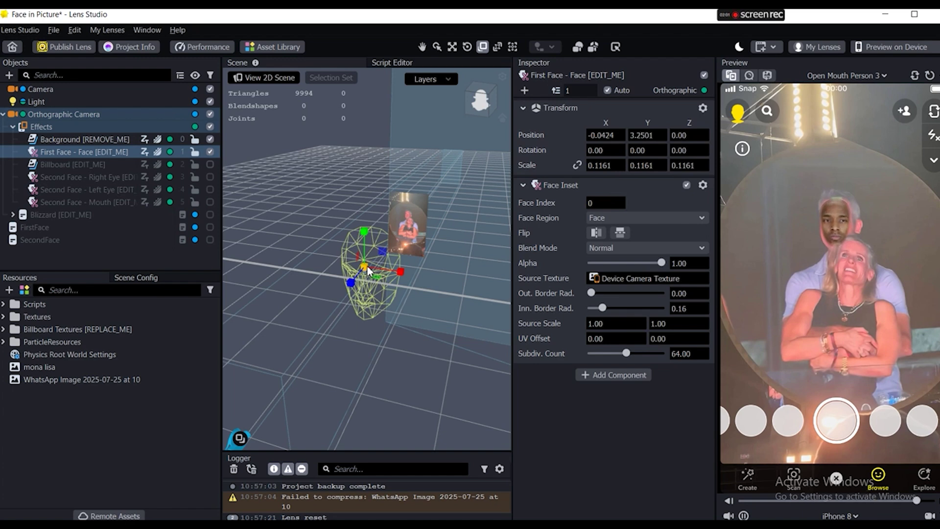
pyautogui.moveTo(368, 269); pyautogui.dragTo(367, 263)
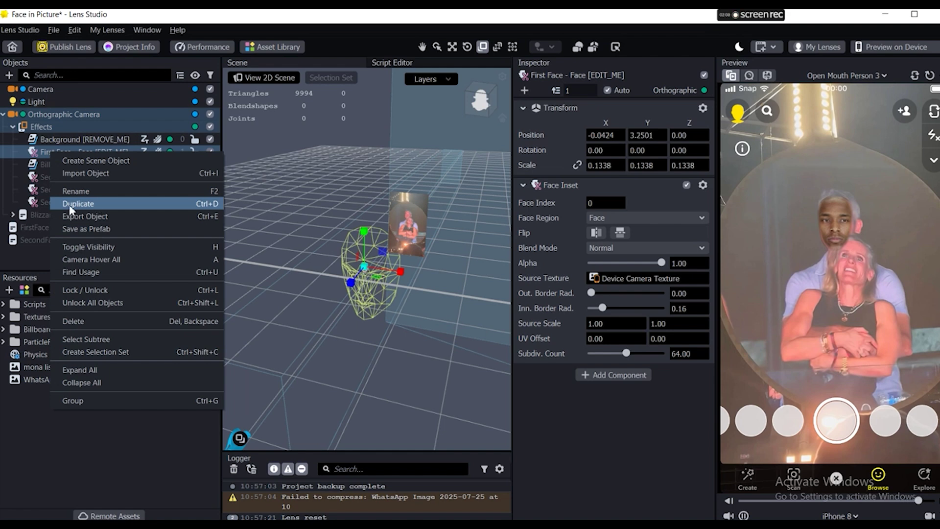
pyautogui.click(76, 205)
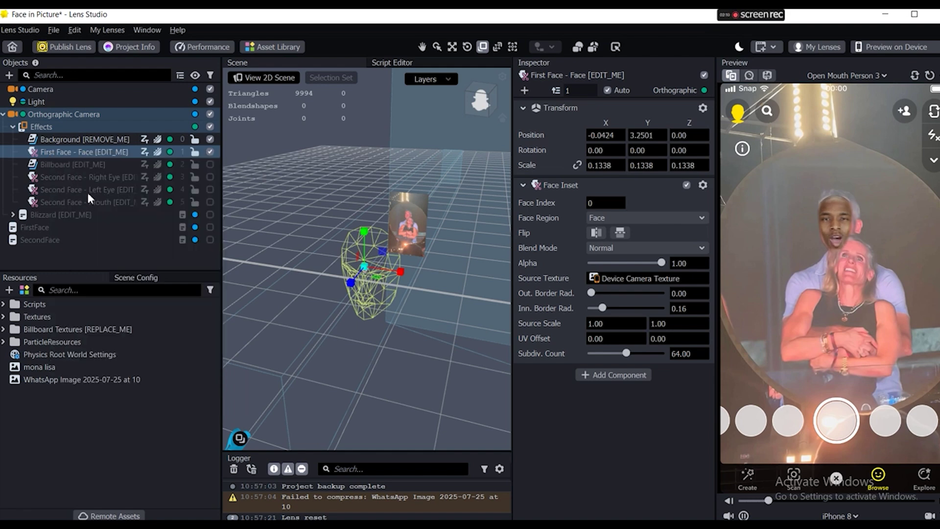
pyautogui.click(618, 202)
pyautogui.write('1')
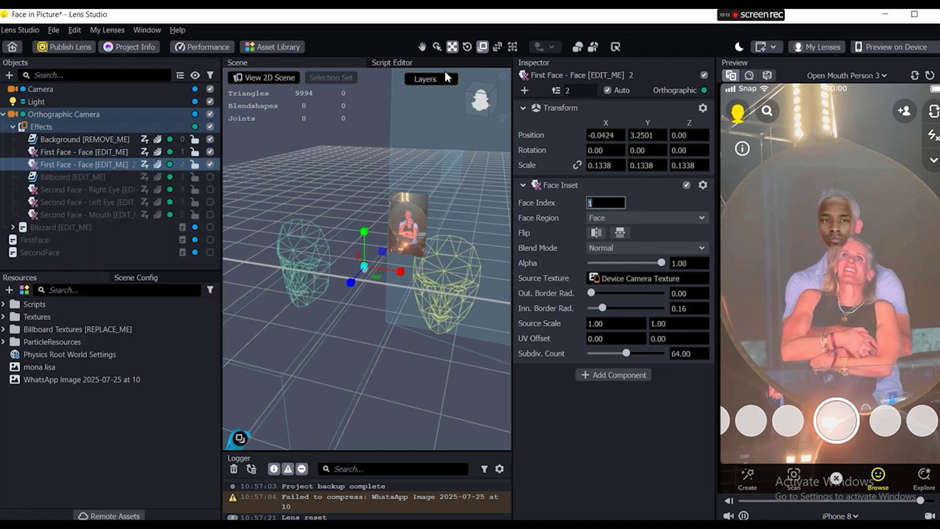
pyautogui.click(452, 47)
pyautogui.moveTo(396, 275); pyautogui.dragTo(417, 280)
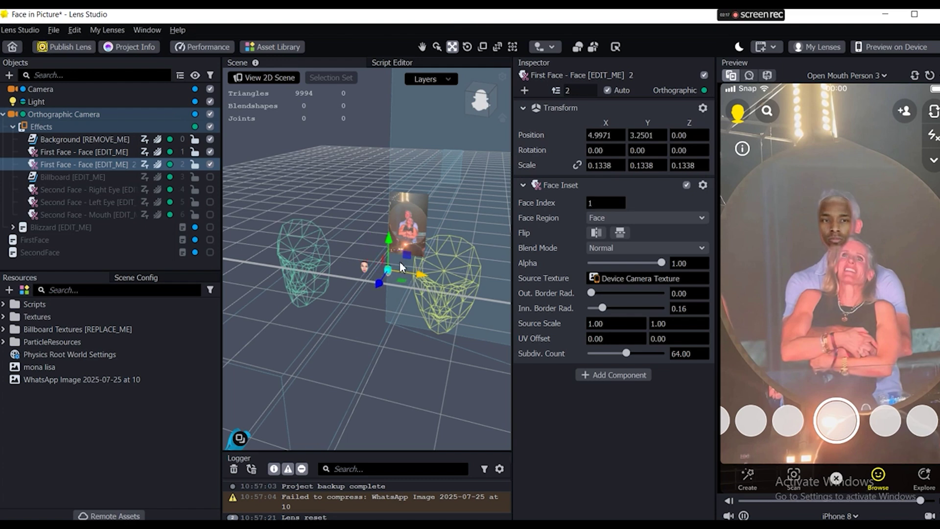
pyautogui.click(130, 250)
pyautogui.click(348, 264)
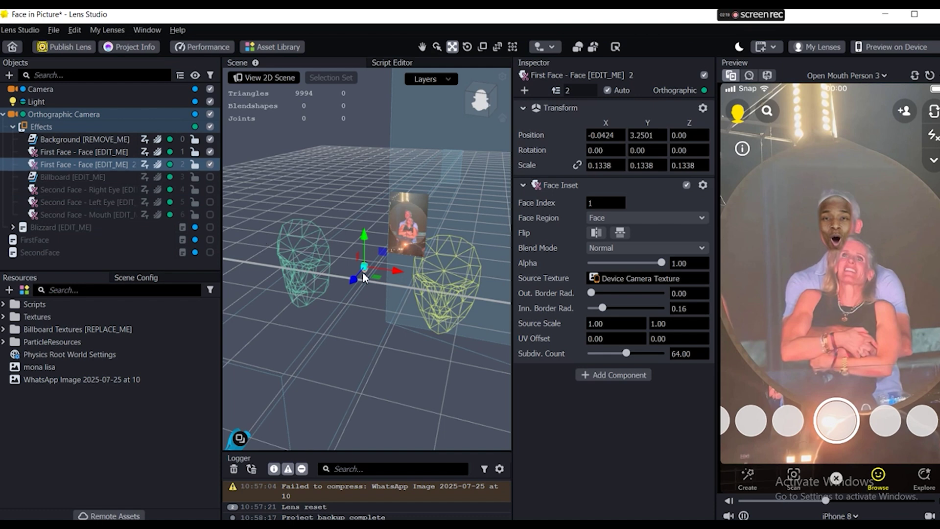
pyautogui.moveTo(395, 277); pyautogui.dragTo(419, 277)
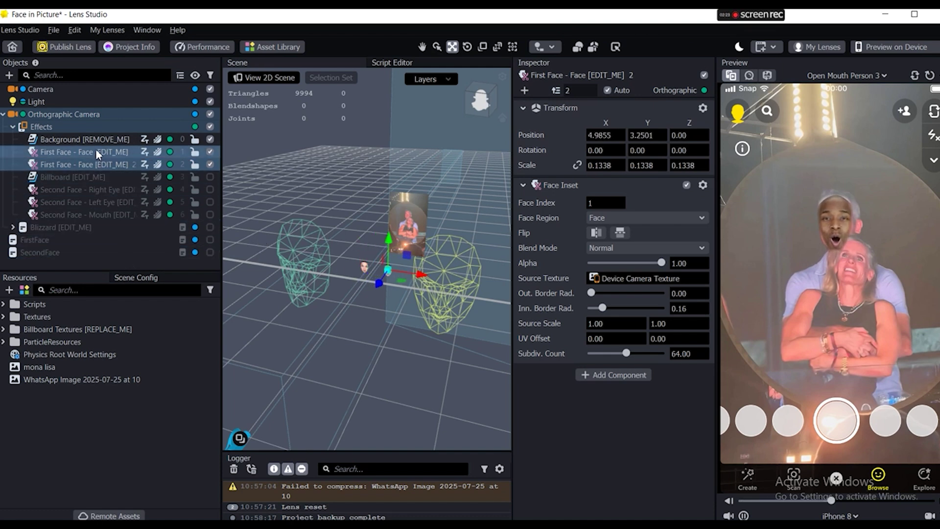
pyautogui.press('Delete')
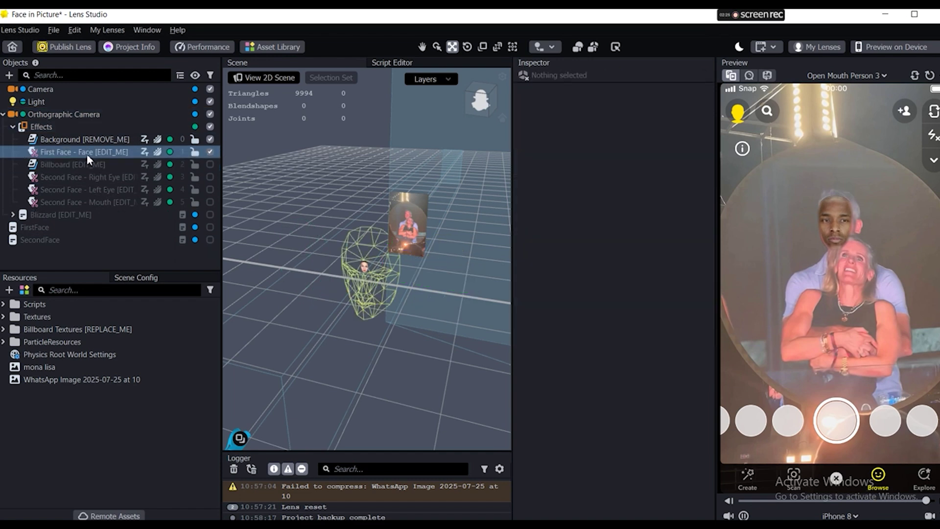
# Step: Duplicate the First Face - Face inset and move the copy onto the woman's face, to about X 0.90 and Y 1.10
pyautogui.click(87, 153)
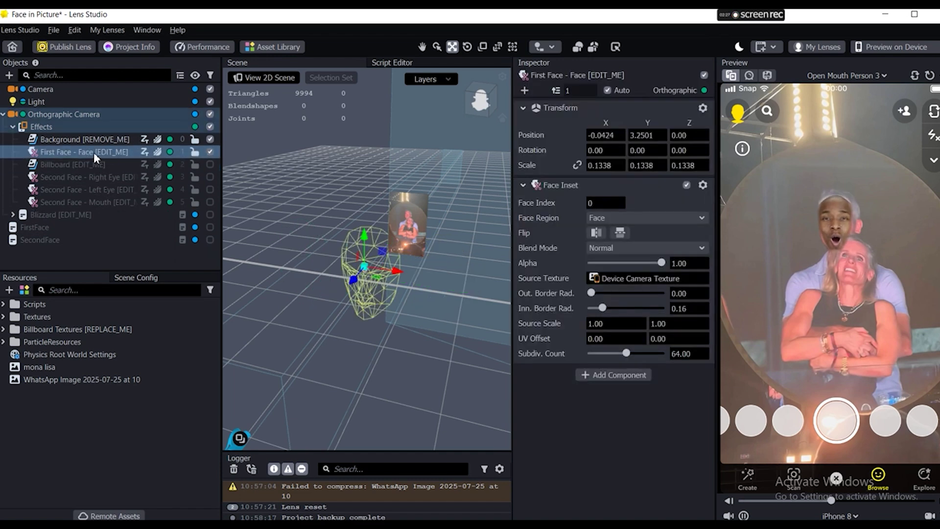
pyautogui.rightClick(93, 152)
pyautogui.click(136, 202)
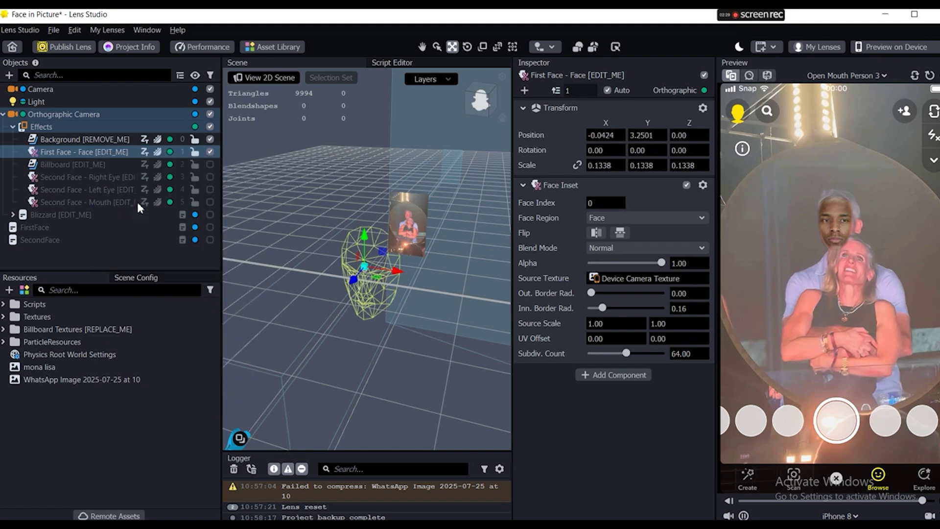
pyautogui.moveTo(396, 271); pyautogui.dragTo(401, 274)
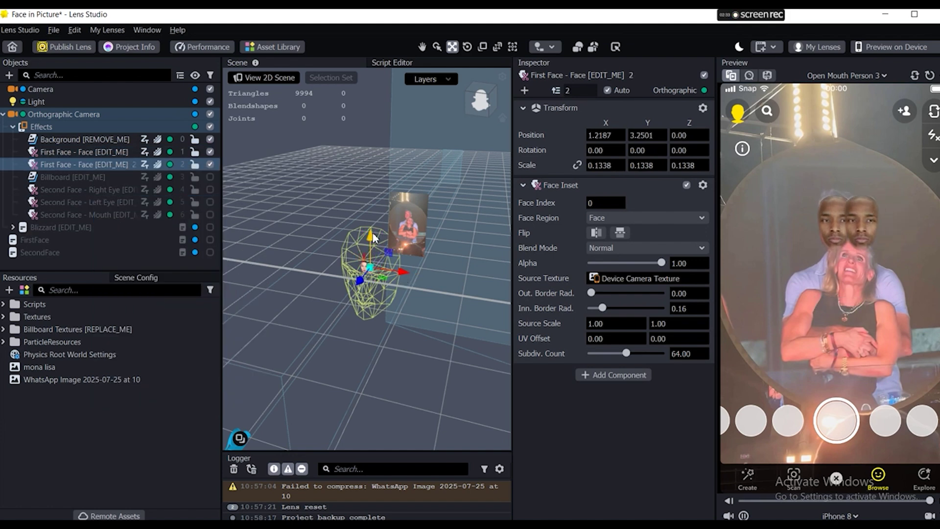
pyautogui.moveTo(373, 237); pyautogui.dragTo(371, 248)
pyautogui.moveTo(406, 274); pyautogui.dragTo(399, 281)
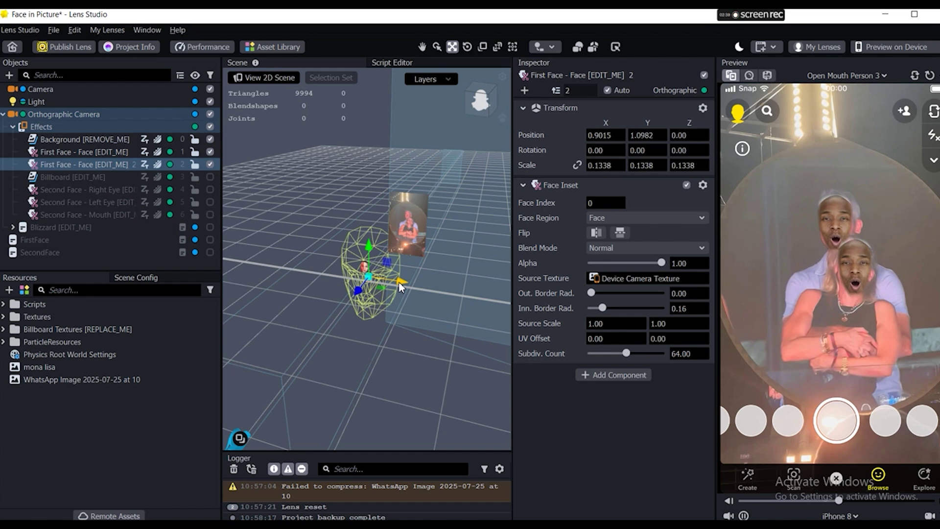
# Step: Scale the duplicated face inset uniformly to about 0.110 to fit the woman's face
pyautogui.scroll(5, 404, 251)
pyautogui.click(481, 46)
pyautogui.scroll(3, 378, 321)
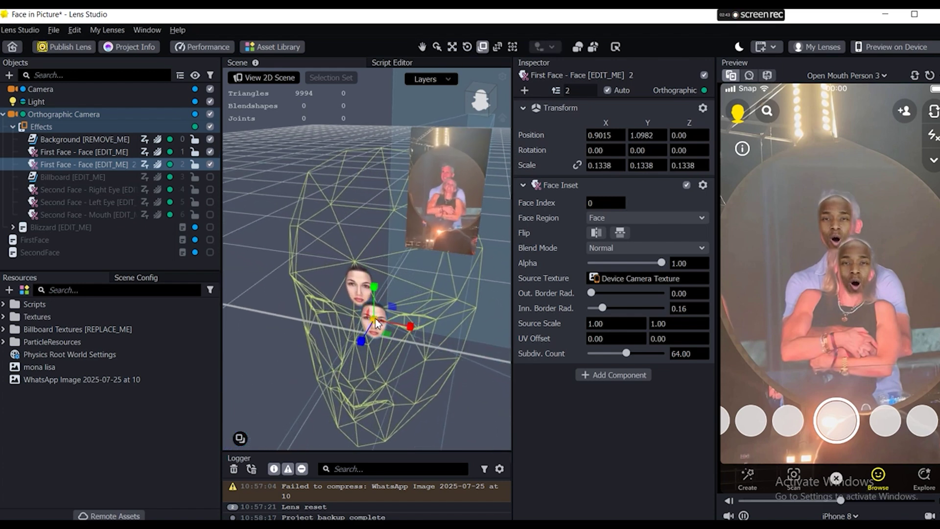
pyautogui.moveTo(374, 321); pyautogui.dragTo(375, 328)
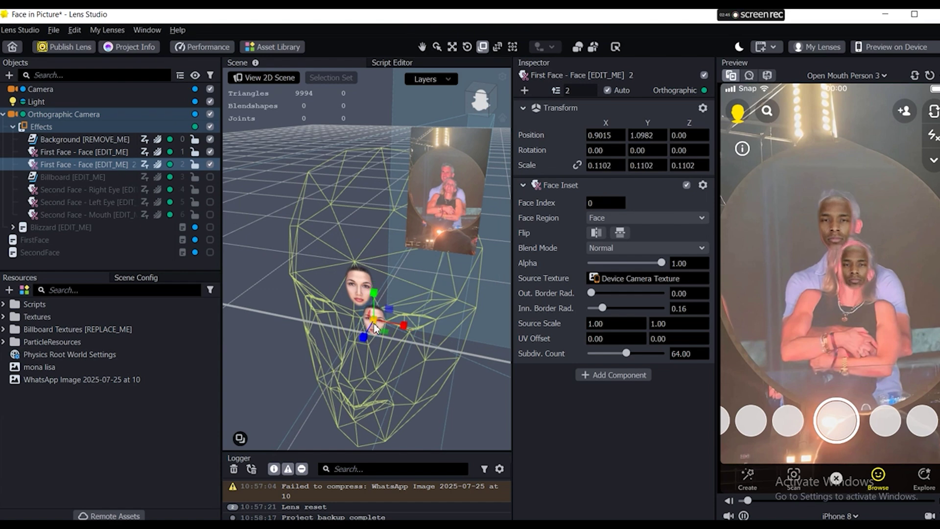
# Step: Rotate the duplicated face inset to about -9.24 degrees around Z and shift it to about X 0.75
pyautogui.click(467, 47)
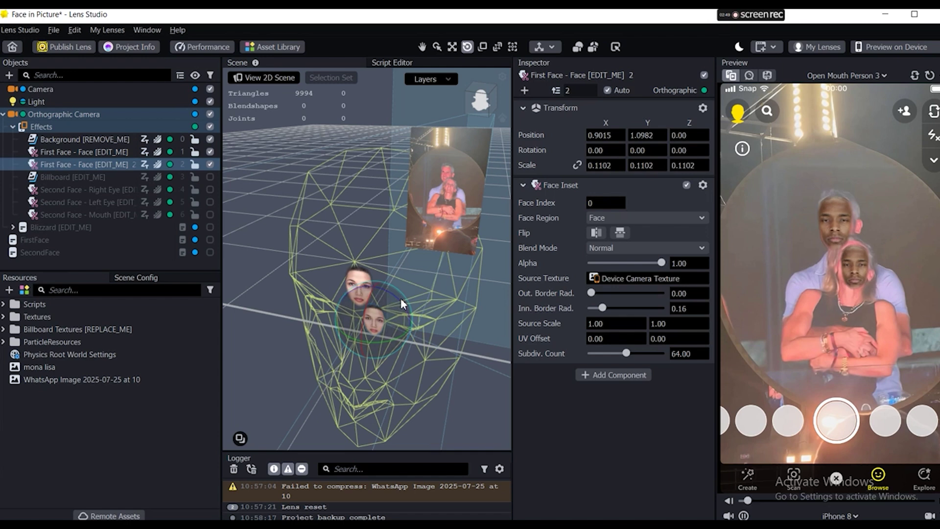
pyautogui.moveTo(398, 297); pyautogui.dragTo(404, 300)
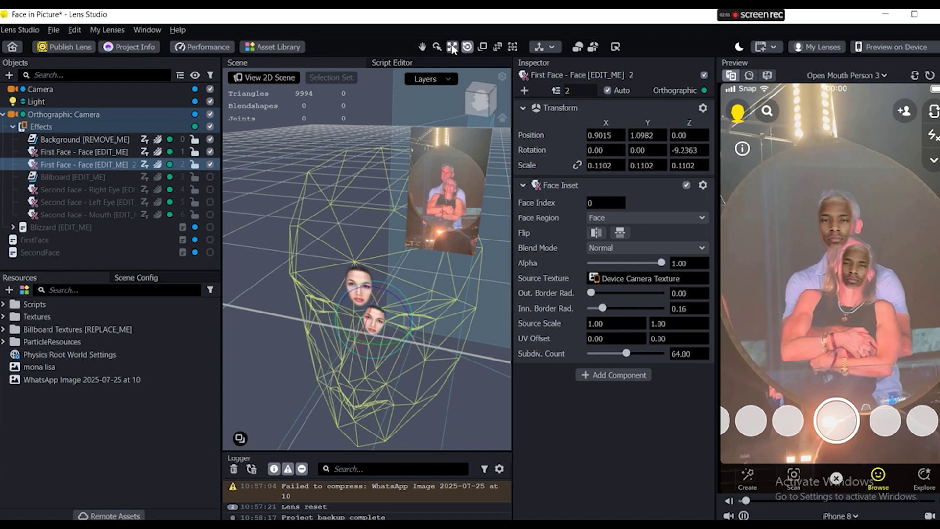
pyautogui.press('w')
pyautogui.moveTo(410, 329); pyautogui.dragTo(406, 329)
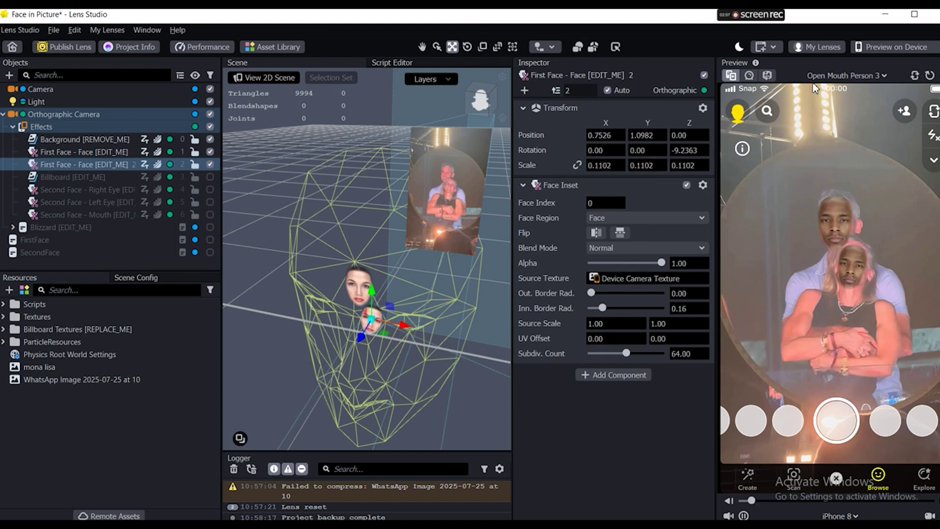
# Step: Switch the preview source to Pair Idle Persons 2 to test the lens with two people
pyautogui.click(845, 75)
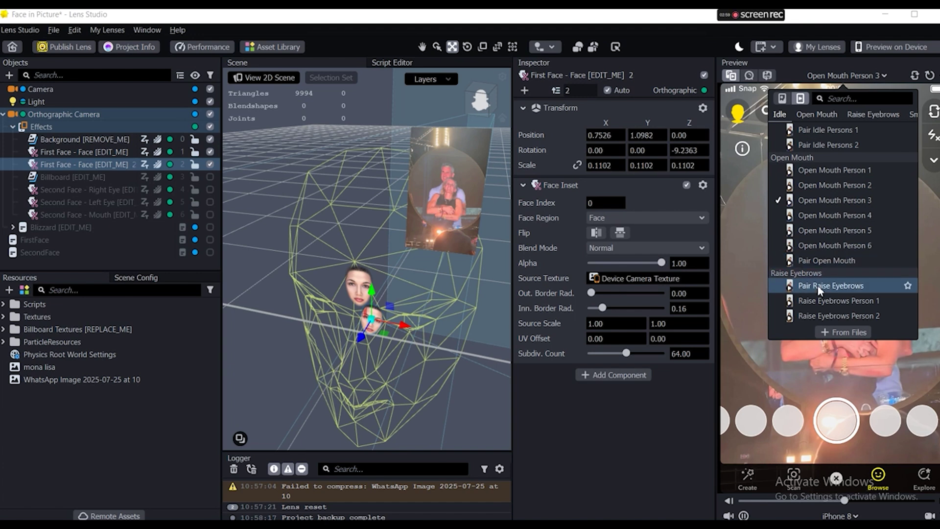
pyautogui.click(830, 285)
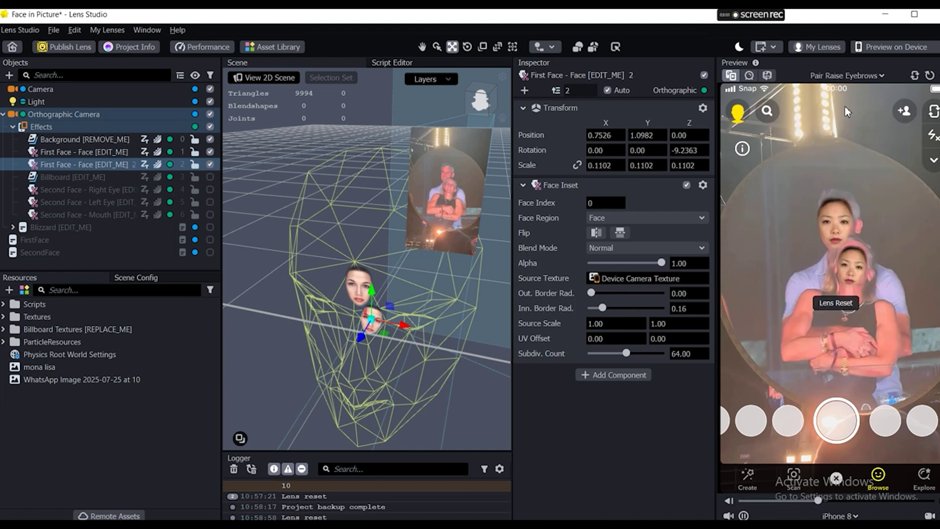
pyautogui.click(846, 76)
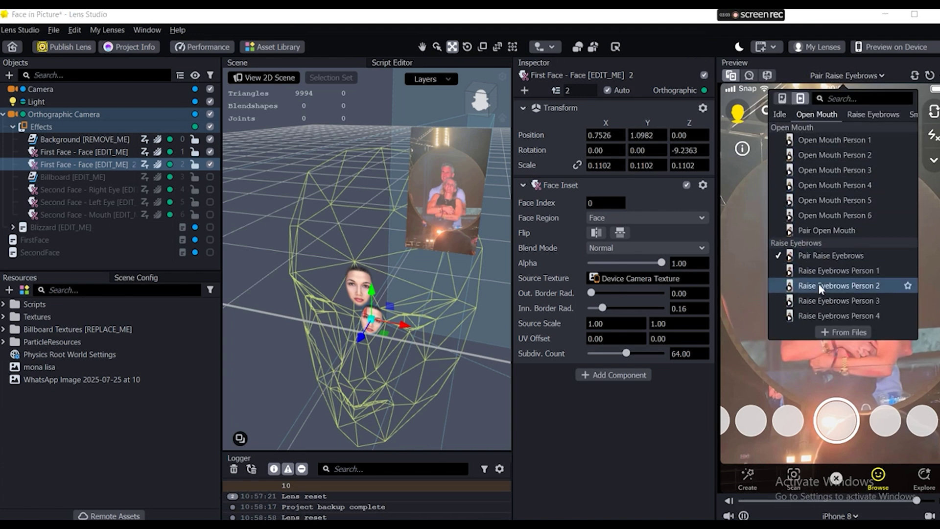
pyautogui.scroll(-3, 823, 274)
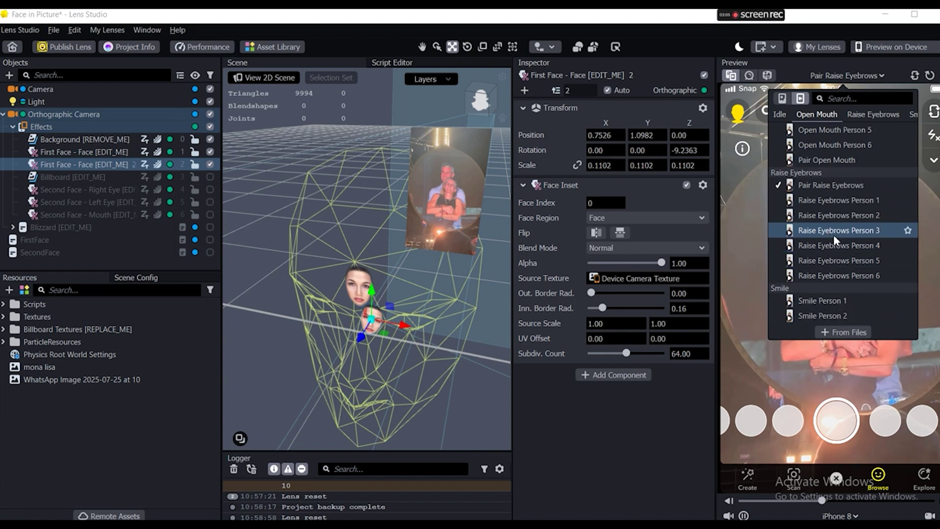
pyautogui.scroll(-10, 833, 234)
pyautogui.scroll(15, 825, 254)
pyautogui.click(825, 160)
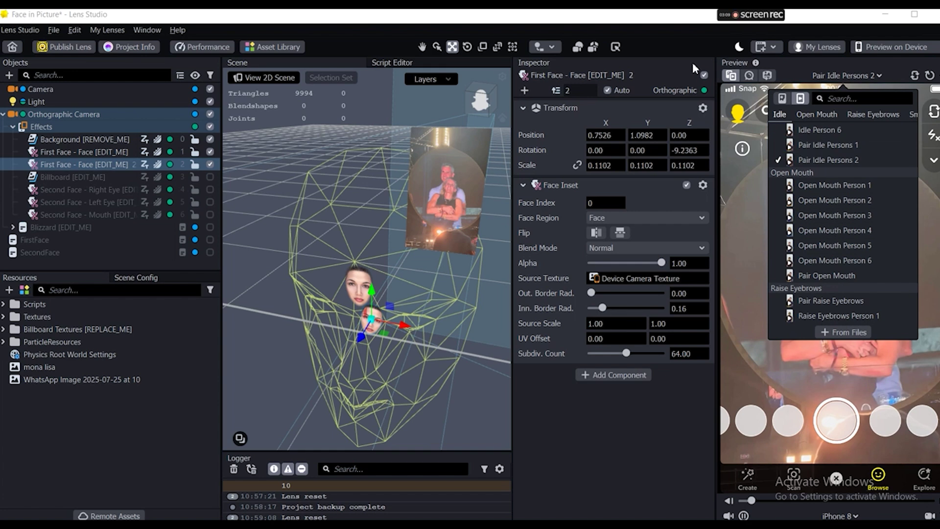
pyautogui.click(846, 76)
pyautogui.scroll(1, 828, 162)
# Step: Set the Face Index of the duplicated face inset to 1
pyautogui.click(619, 198)
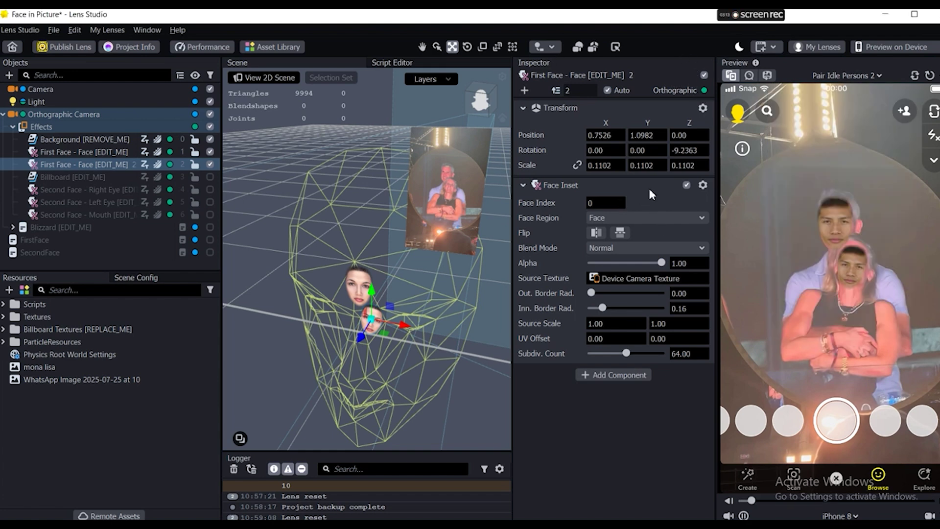
pyautogui.click(620, 199)
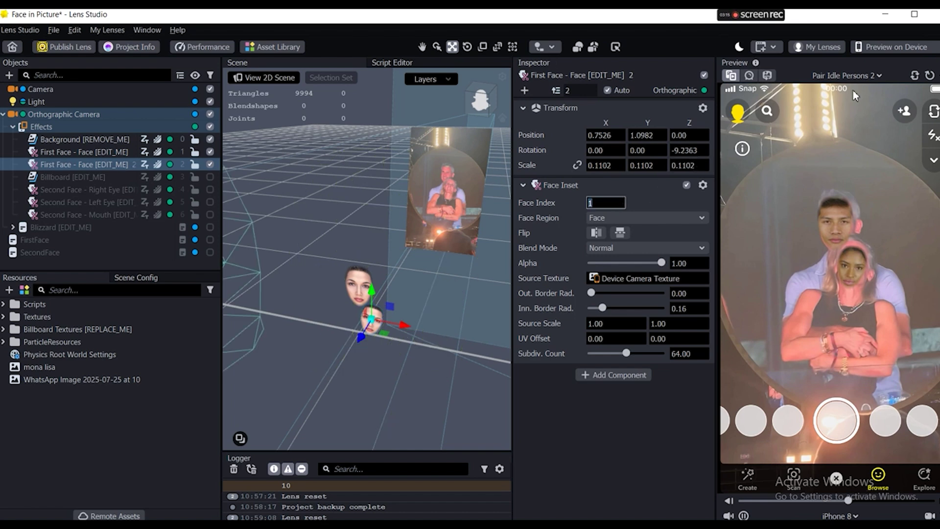
# Step: Switch the preview source to Pair Open Mouth to test the lens with another pair of people
pyautogui.click(856, 76)
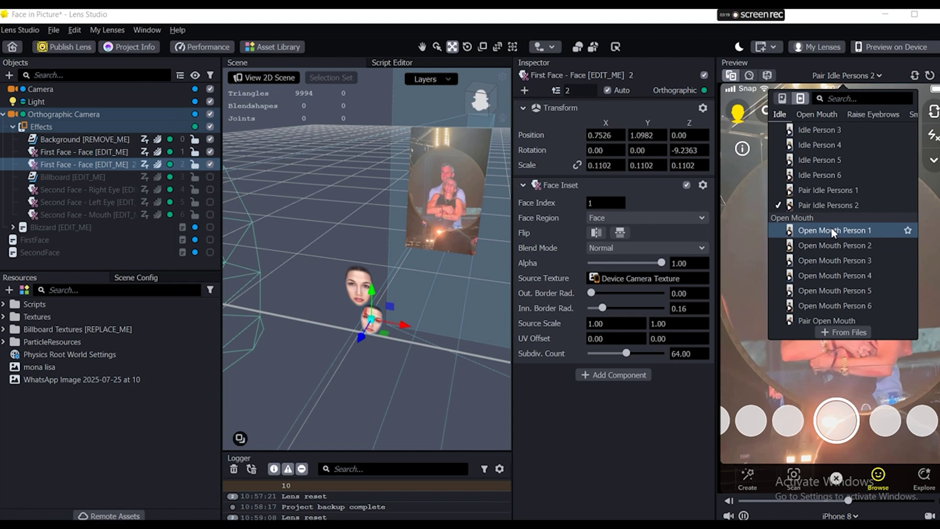
pyautogui.scroll(-2, 830, 227)
pyautogui.click(829, 259)
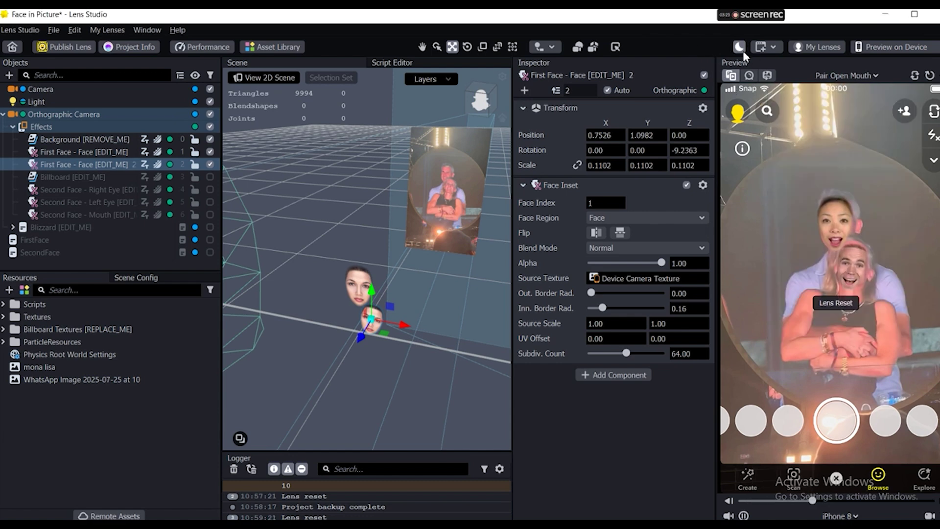
# Step: Set the Face Index to 1 on the original face inset and 0 on the duplicate, and preview with Pair Raise Eyebrows
pyautogui.click(110, 153)
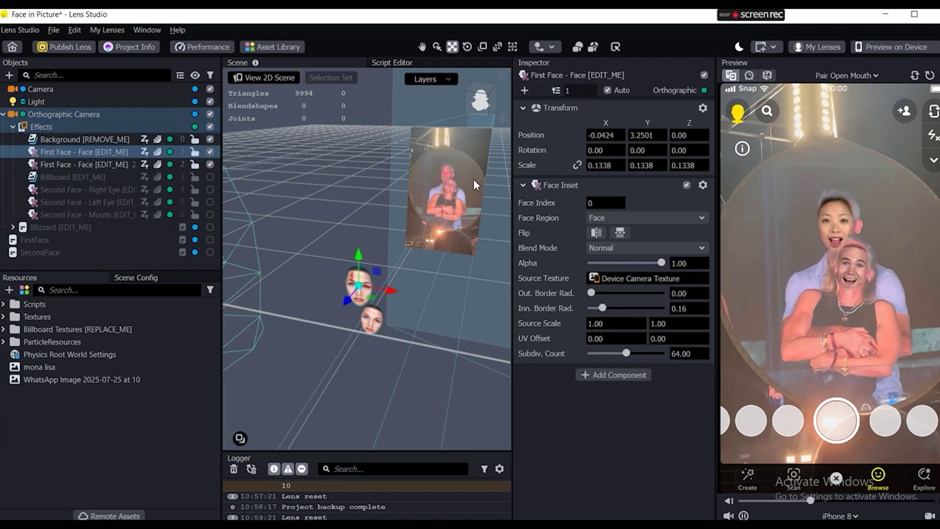
pyautogui.press('Down')
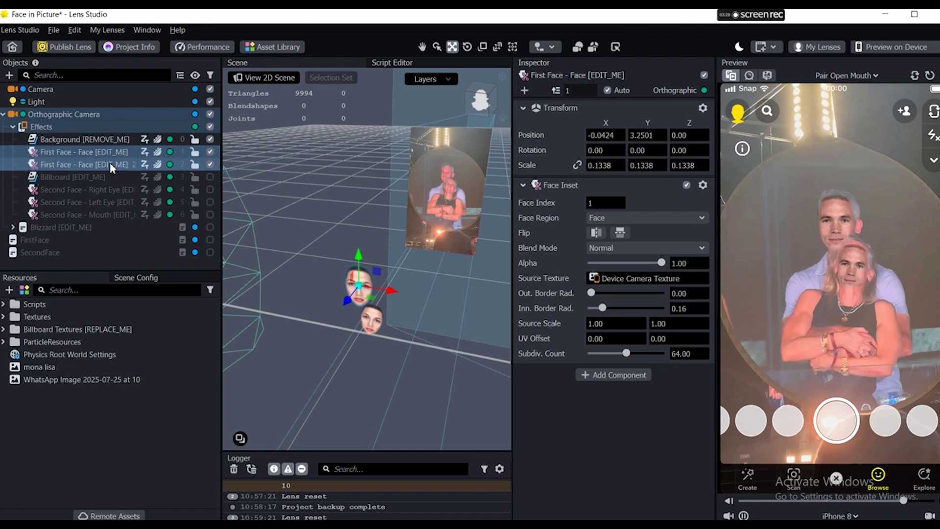
pyautogui.click(619, 206)
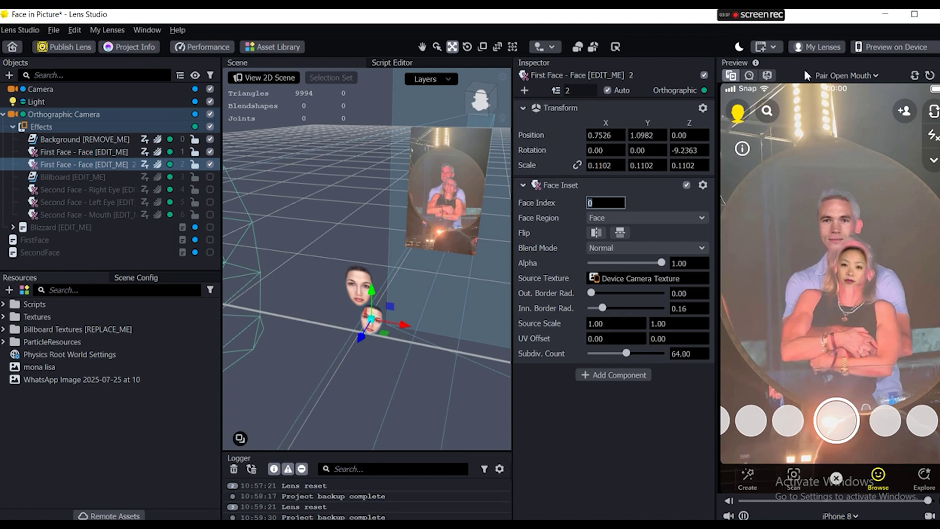
pyautogui.click(853, 245)
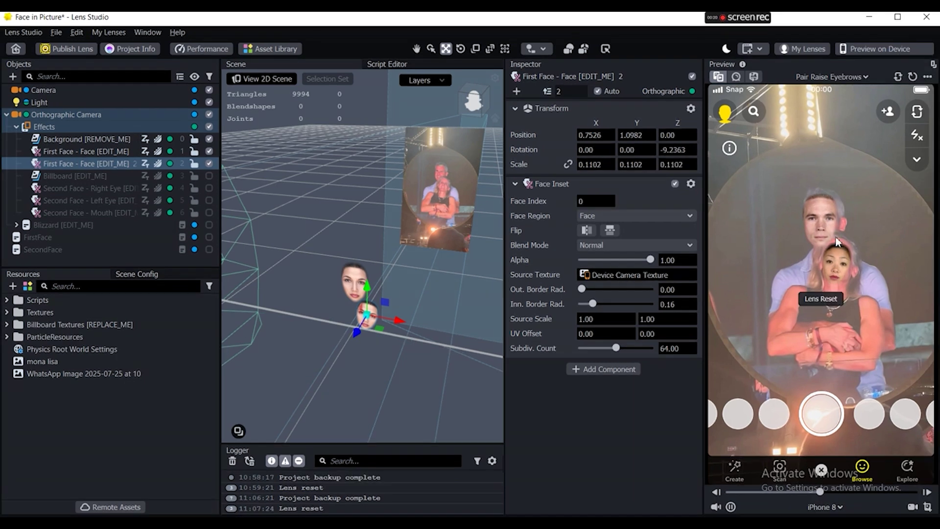
# Step: Change the lens name to HR WITH CEO MEME in the project info
pyautogui.click(128, 49)
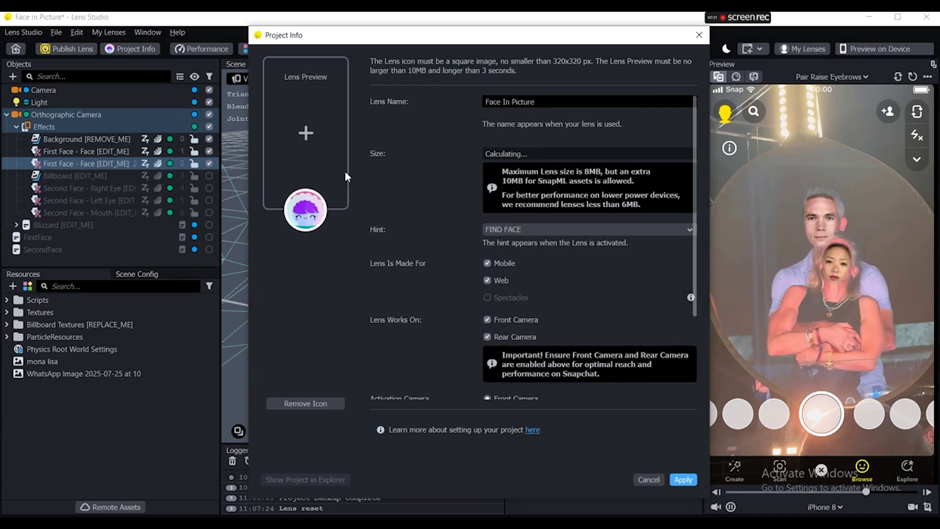
pyautogui.tripleClick(525, 102)
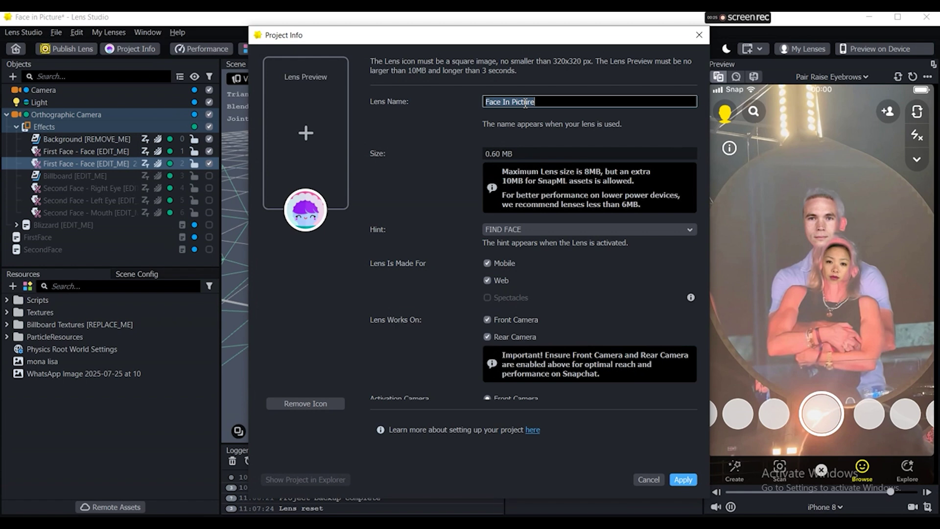
pyautogui.write('My')
pyautogui.write(' Mmem')
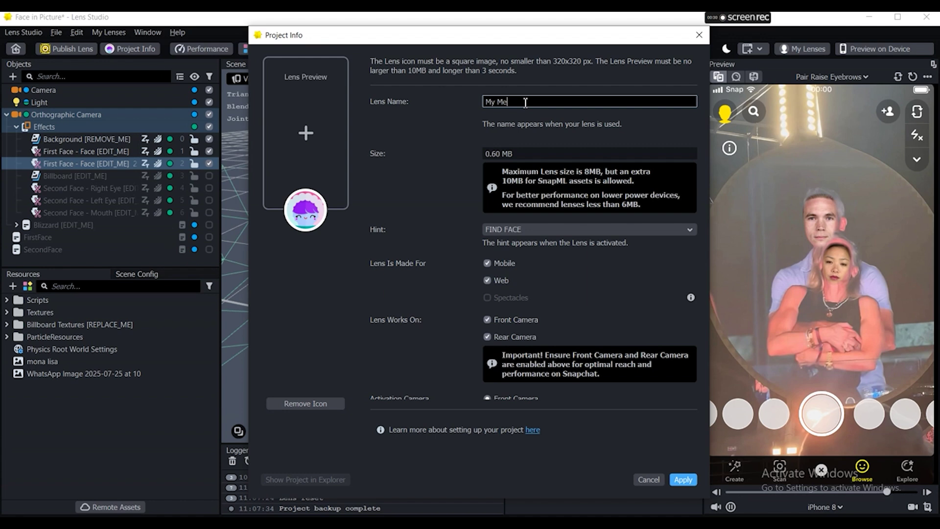
pyautogui.press('BackSpace')
pyautogui.press('BackSpace')
pyautogui.press('BackSpace')
pyautogui.write('H')
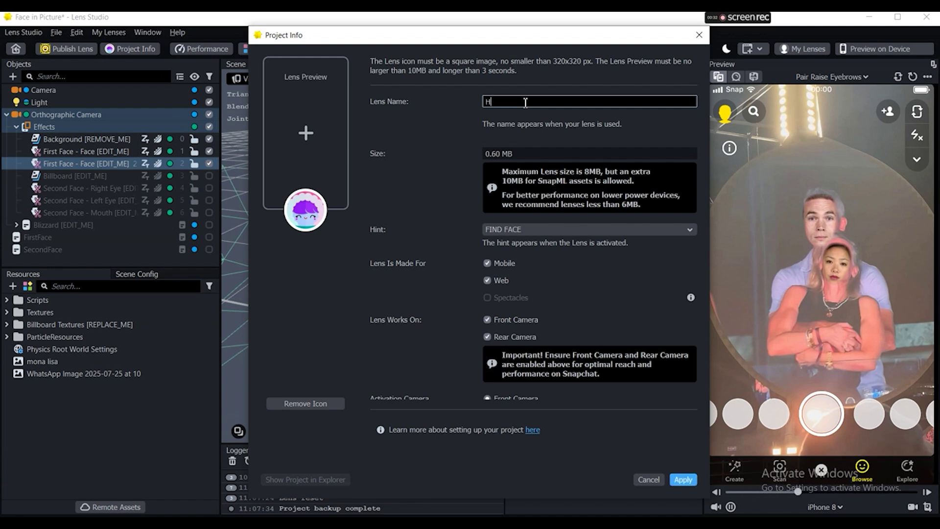
pyautogui.write('R WITH CEO MEME')
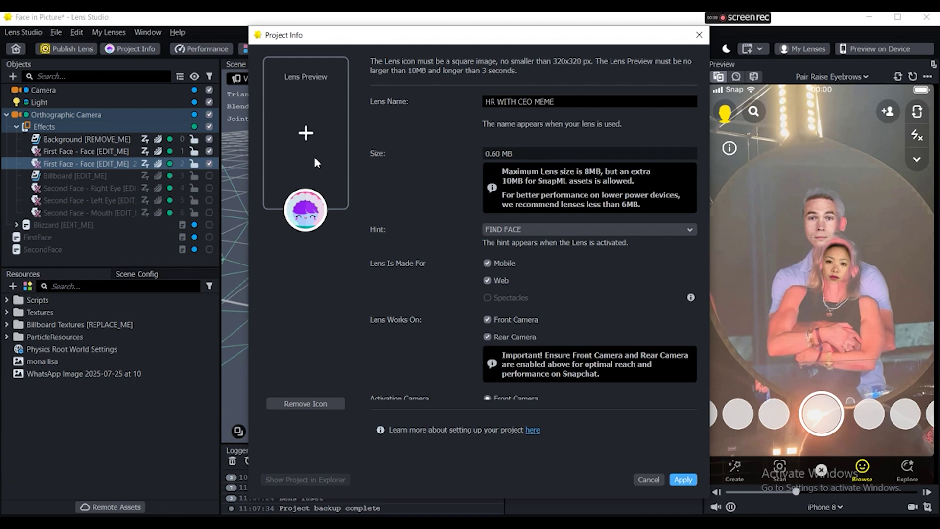
# Step: Add a lens preview using the auto-generated Raise Eyebrows clip that shows a face inset on the woman, and apply it
pyautogui.click(313, 154)
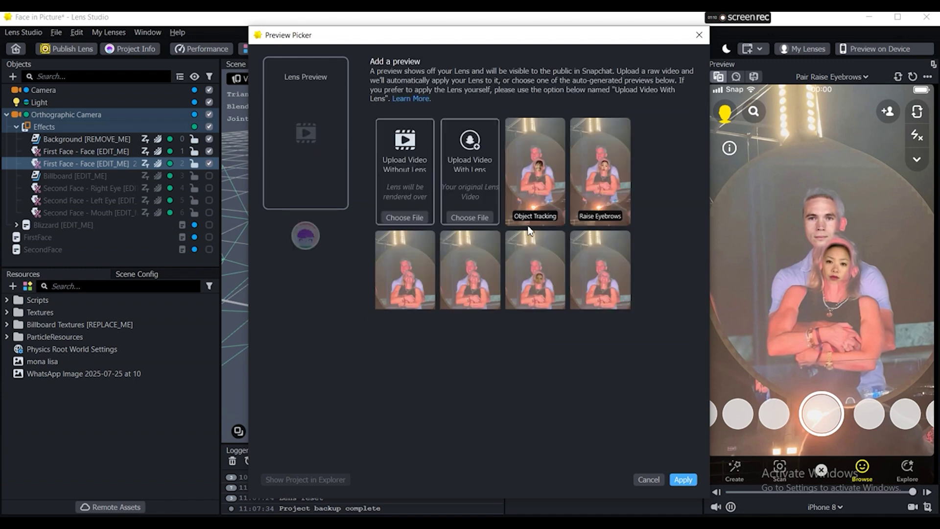
pyautogui.scroll(-2, 429, 203)
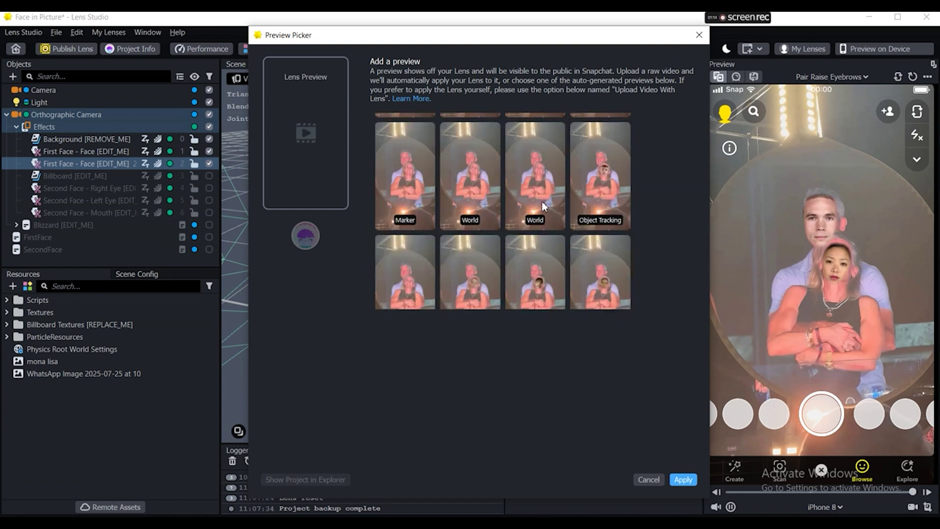
pyautogui.scroll(-2, 538, 205)
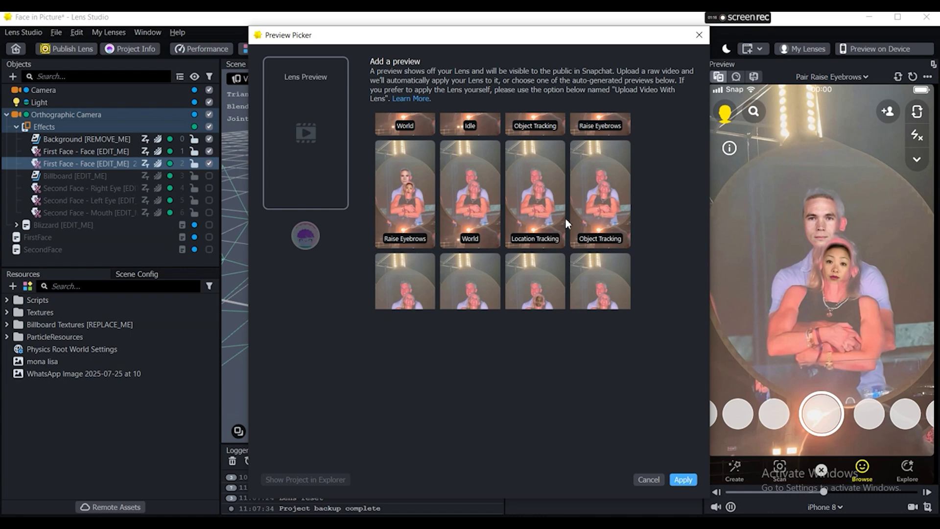
pyautogui.scroll(2, 565, 218)
pyautogui.click(595, 179)
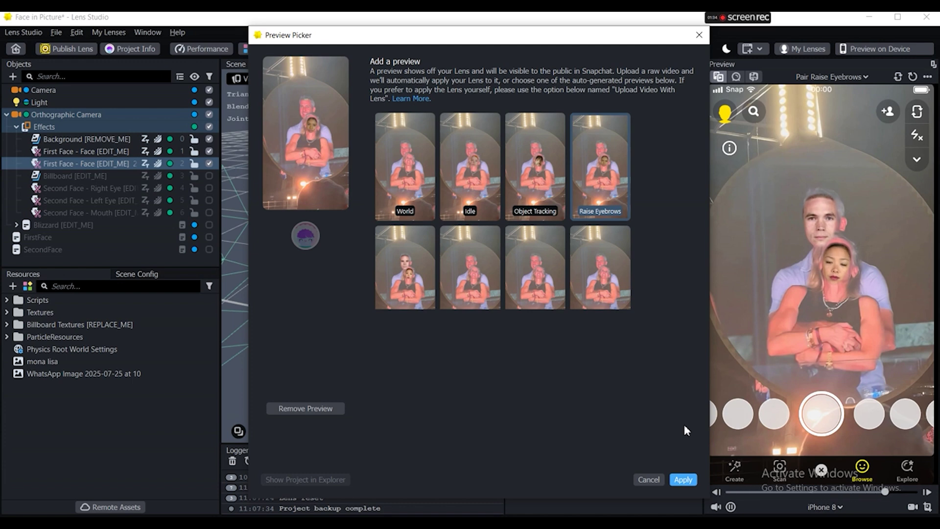
pyautogui.click(683, 479)
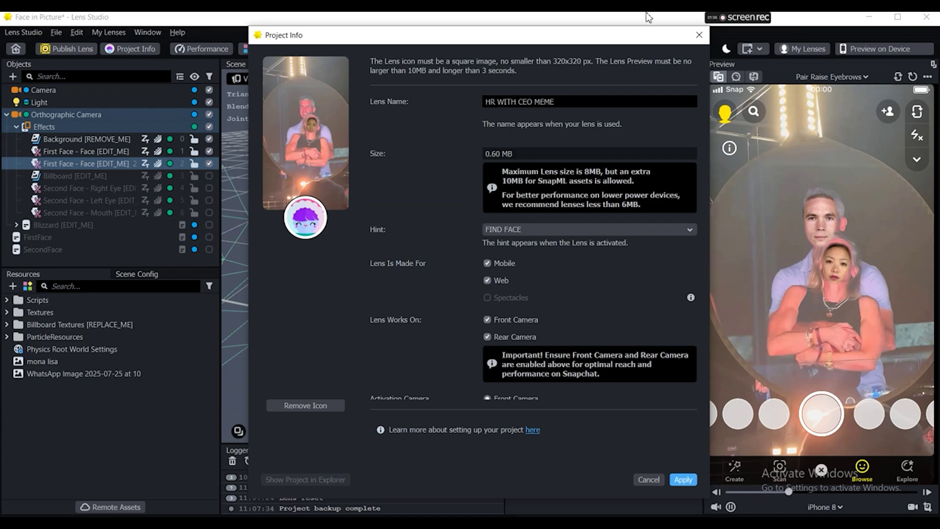
# Step: Use WhatsApp Image 2025-07-25 at 10.46.31 AM from the Desktop as the lens icon with the default crop, and apply the project info
pyautogui.click(305, 218)
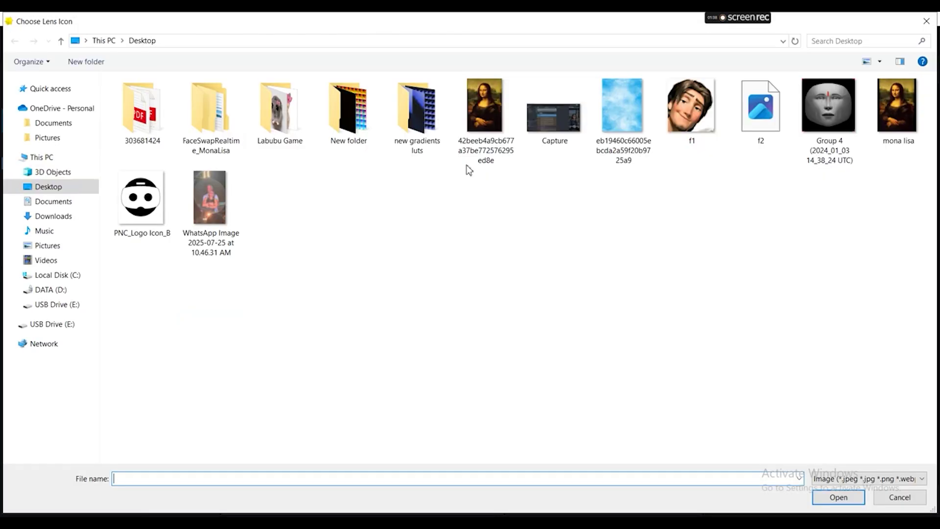
pyautogui.click(239, 189)
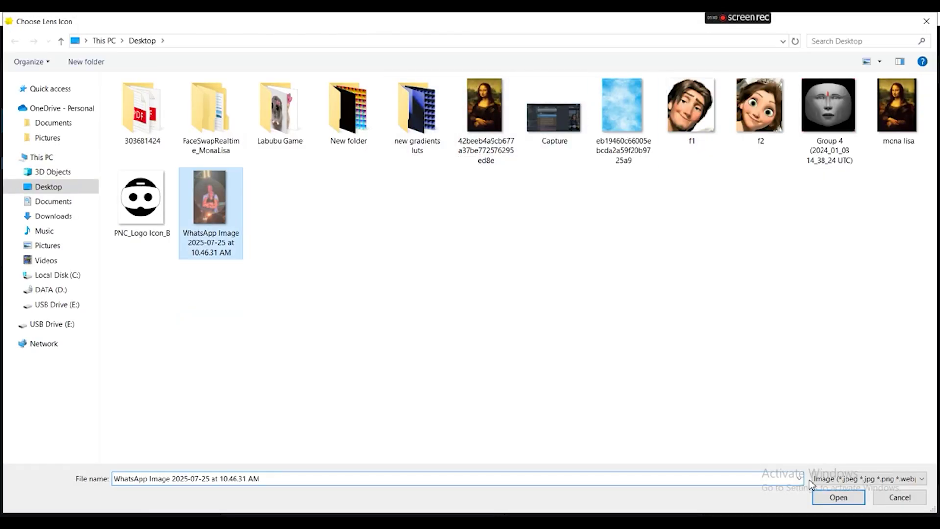
pyautogui.click(837, 497)
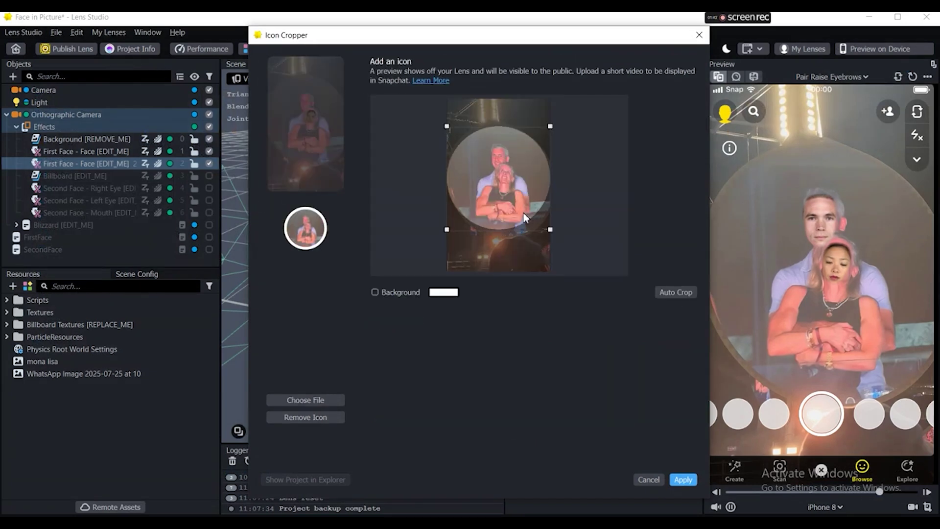
pyautogui.click(683, 479)
pyautogui.click(681, 478)
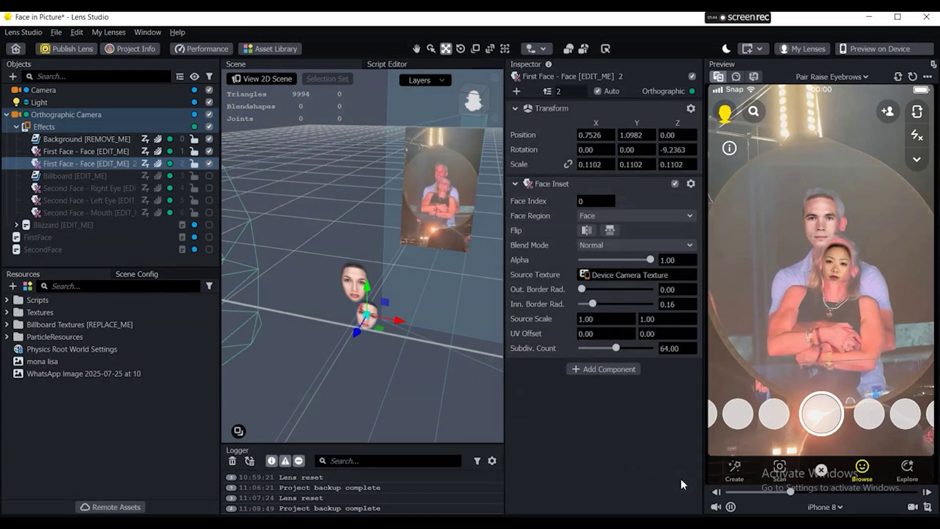
# Step: Publish the lens to start exporting and uploading it to My Lenses
pyautogui.click(54, 49)
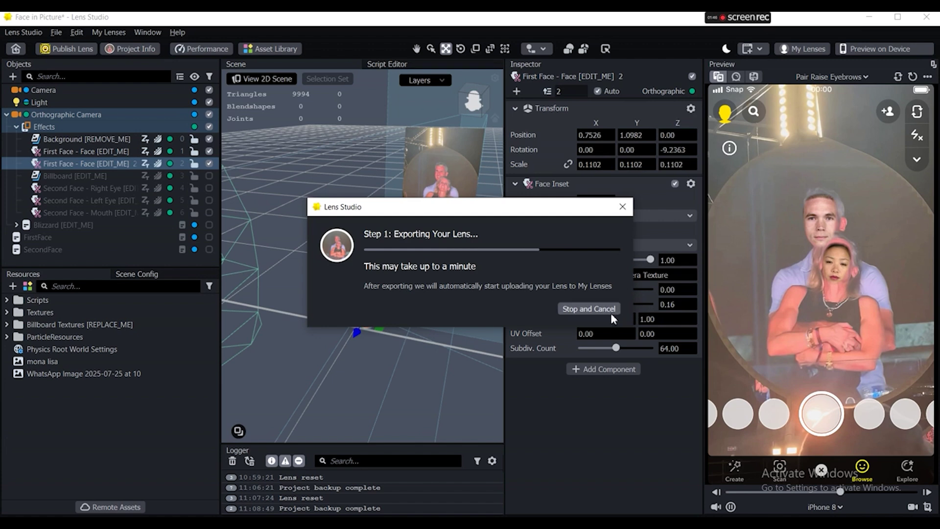